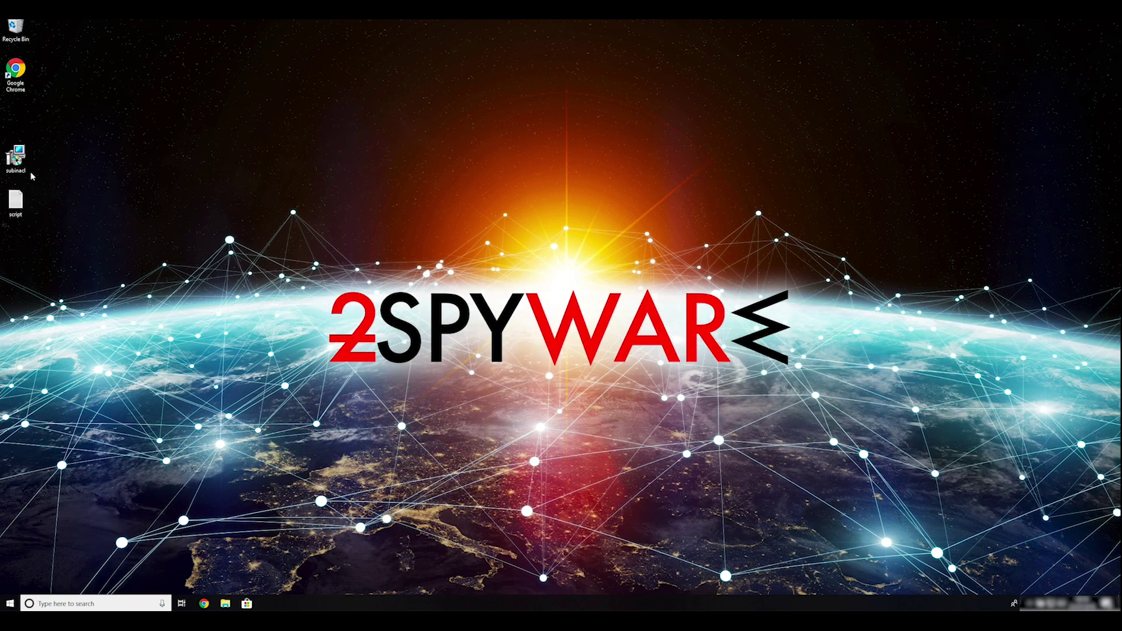
Install SubInACL from the desktop installer, accepting the licence and default folder
left_click_drag(66, 225, 14, 143)
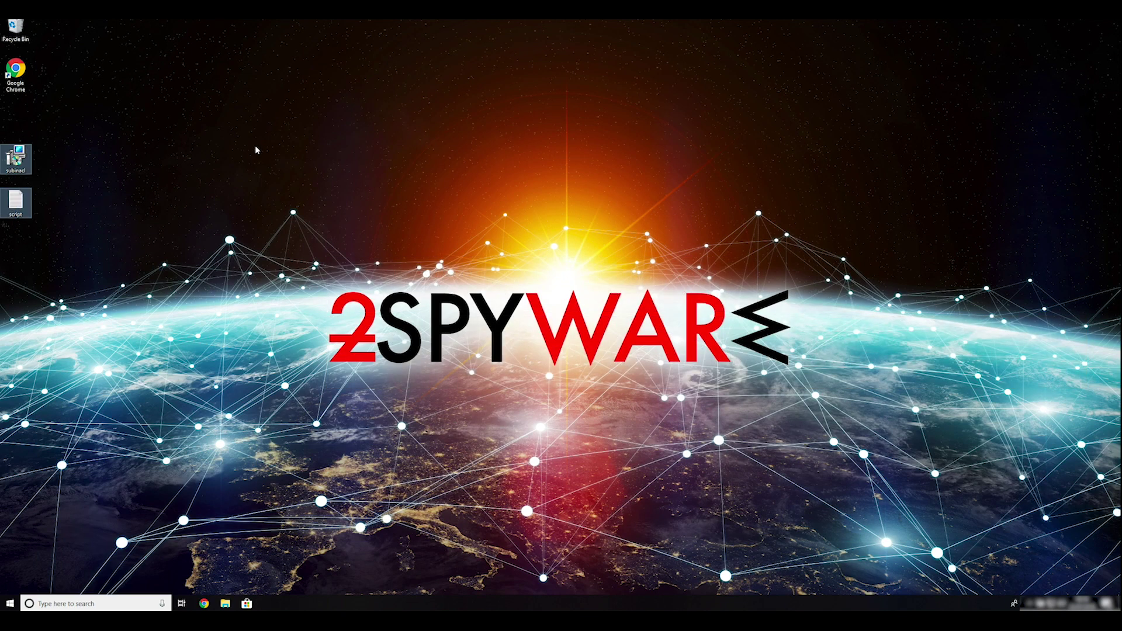
left_click(264, 151)
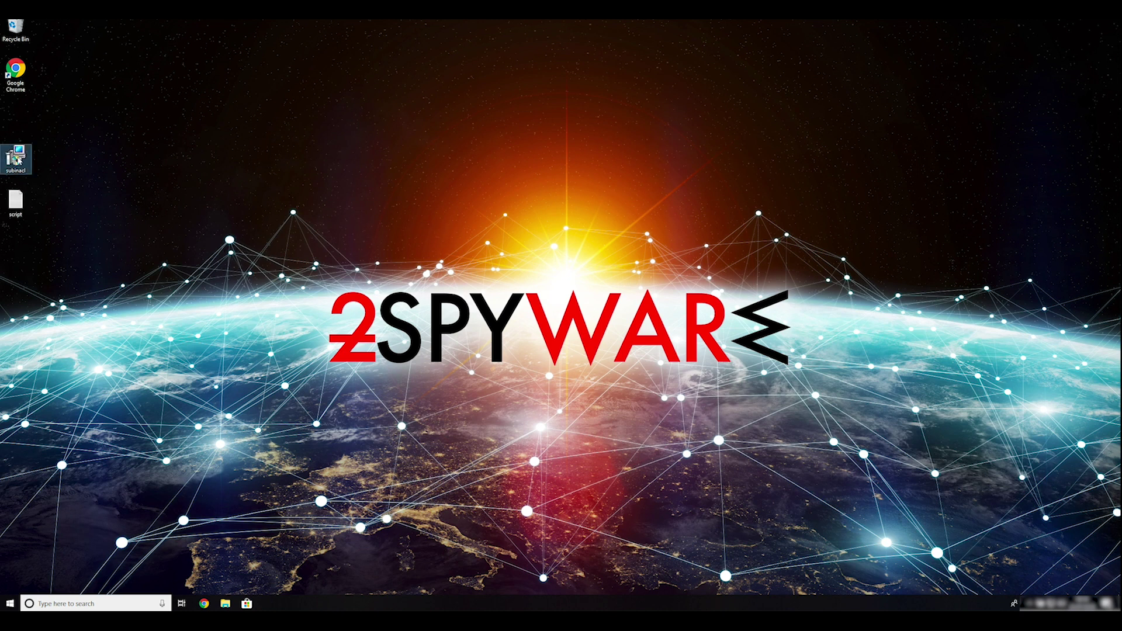
double_click(15, 160)
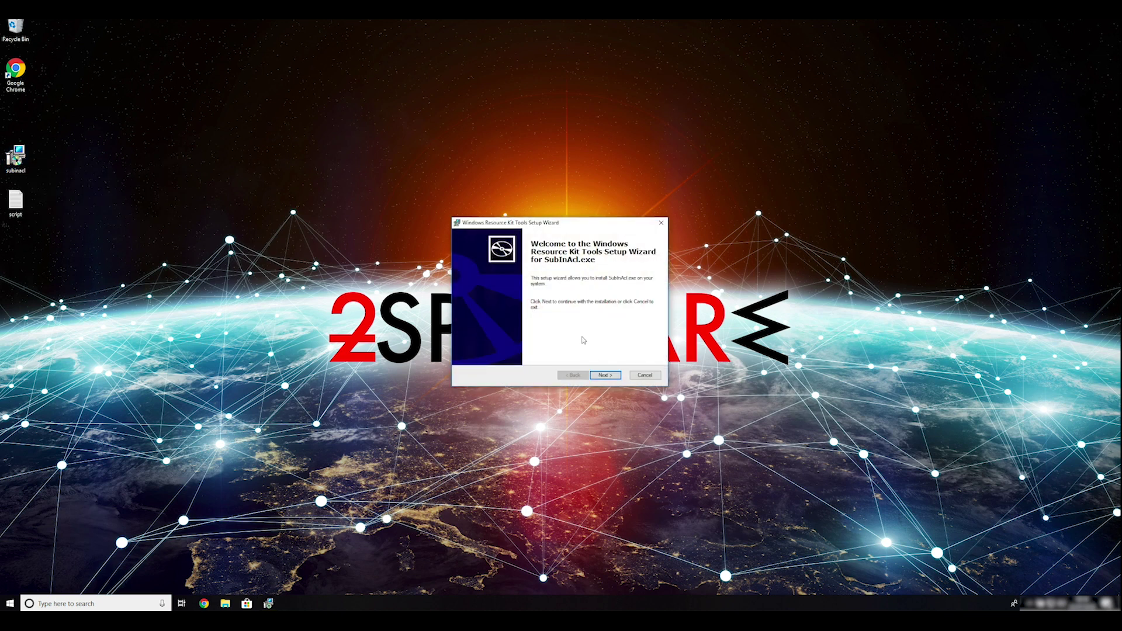
left_click(606, 376)
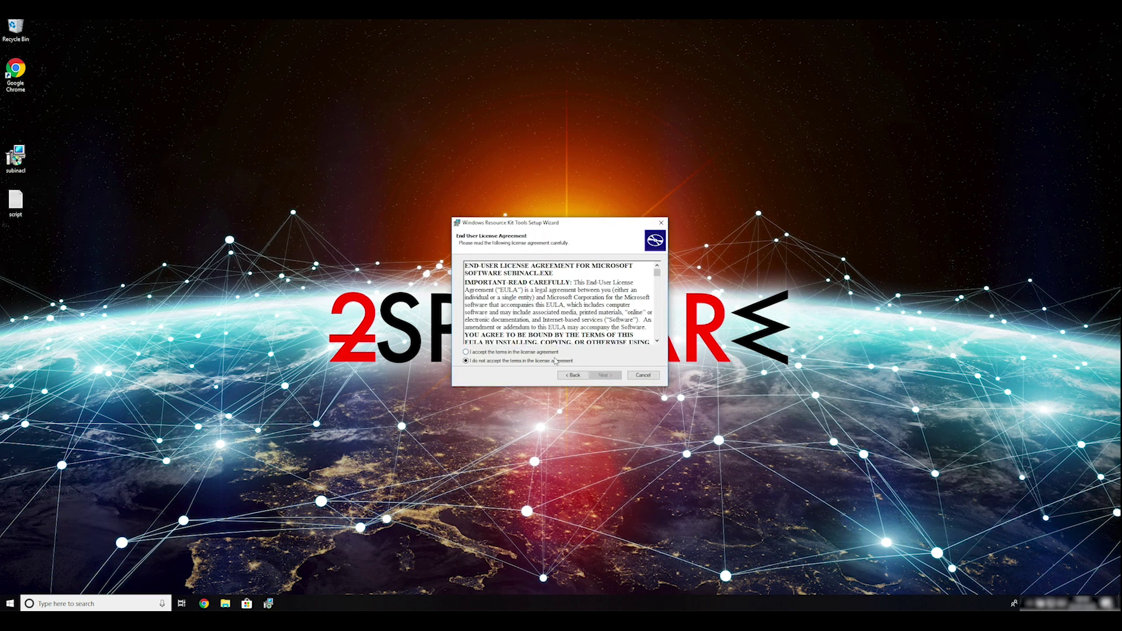
left_click_drag(657, 274, 659, 348)
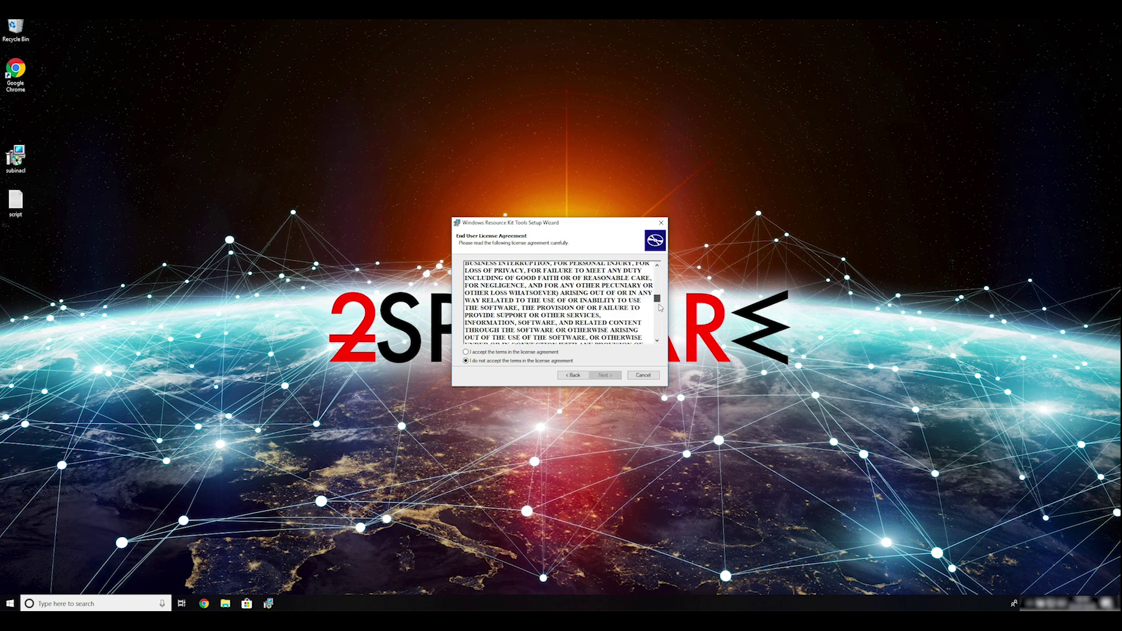
left_click(467, 353)
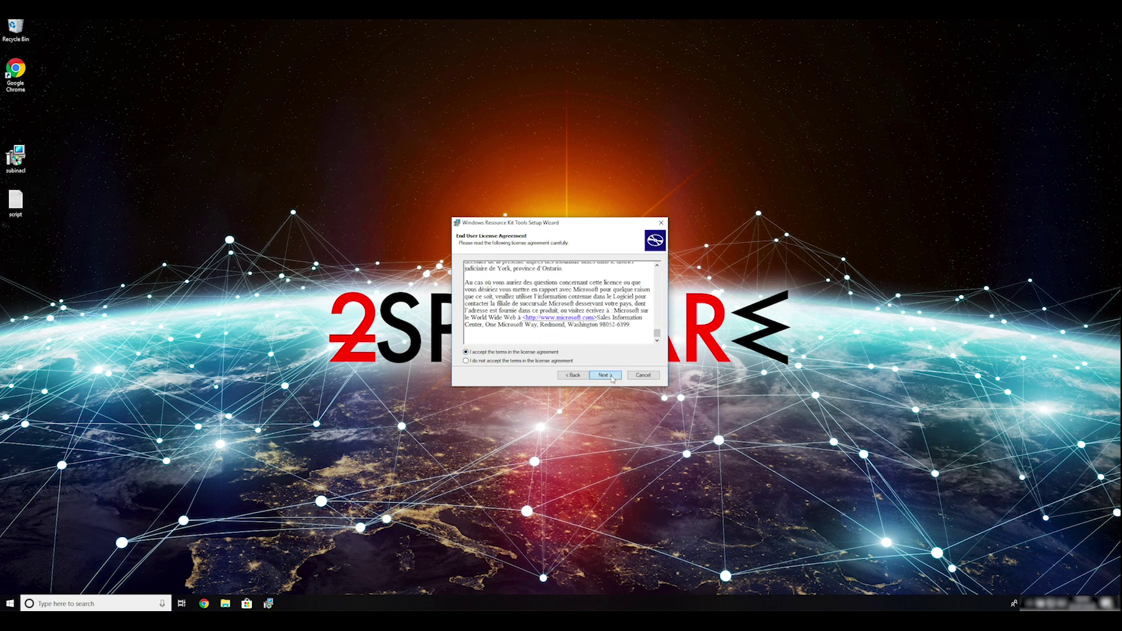
left_click(604, 375)
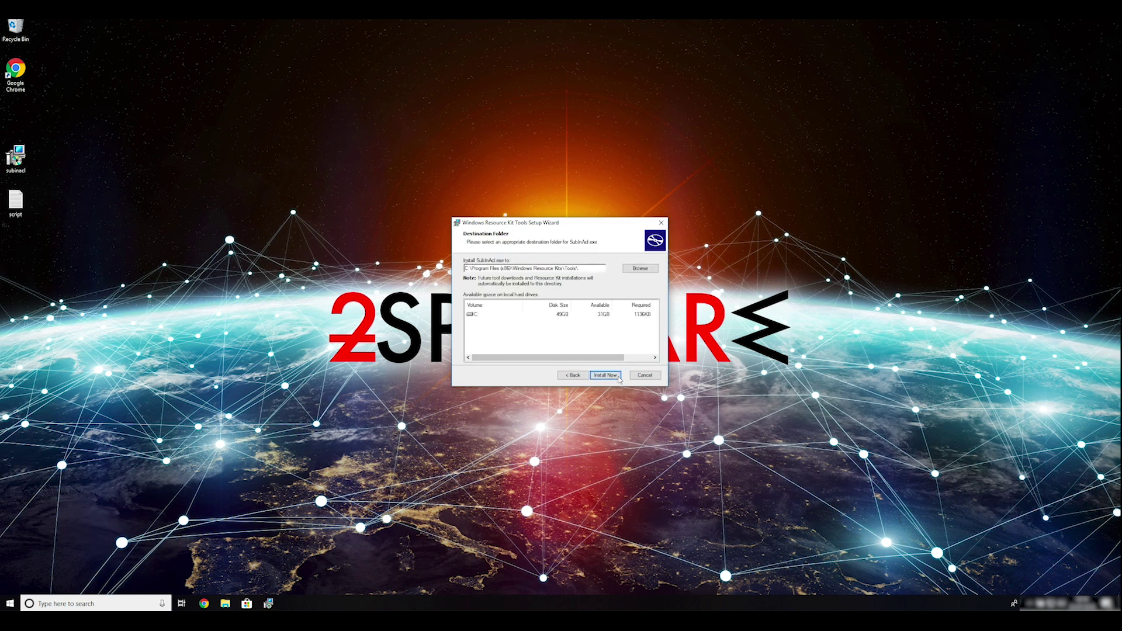
left_click(614, 376)
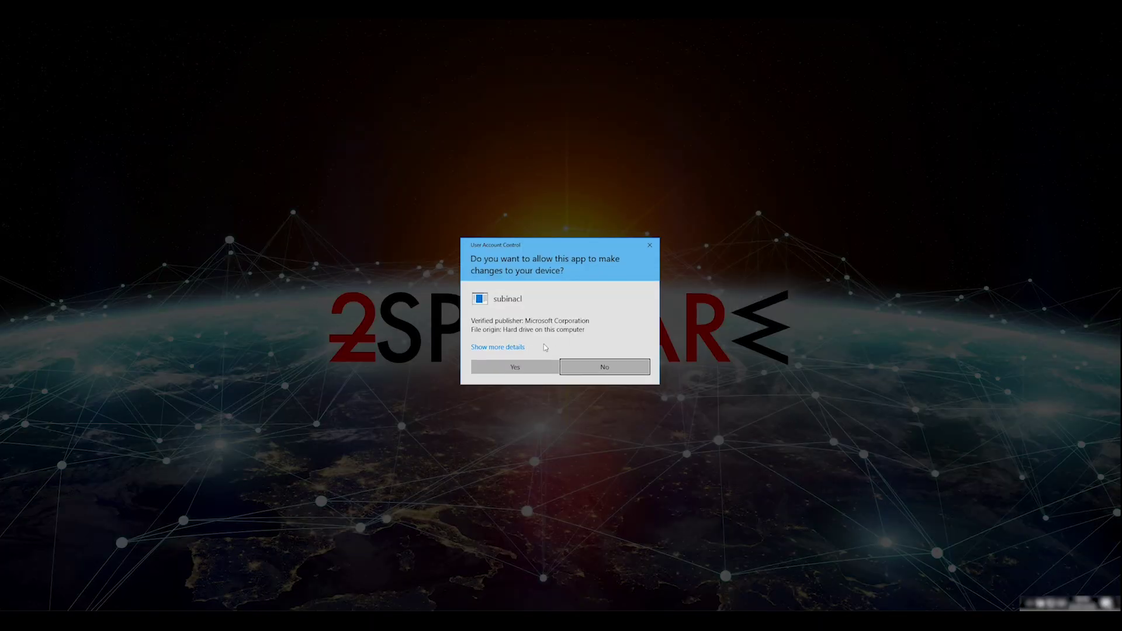
left_click(522, 367)
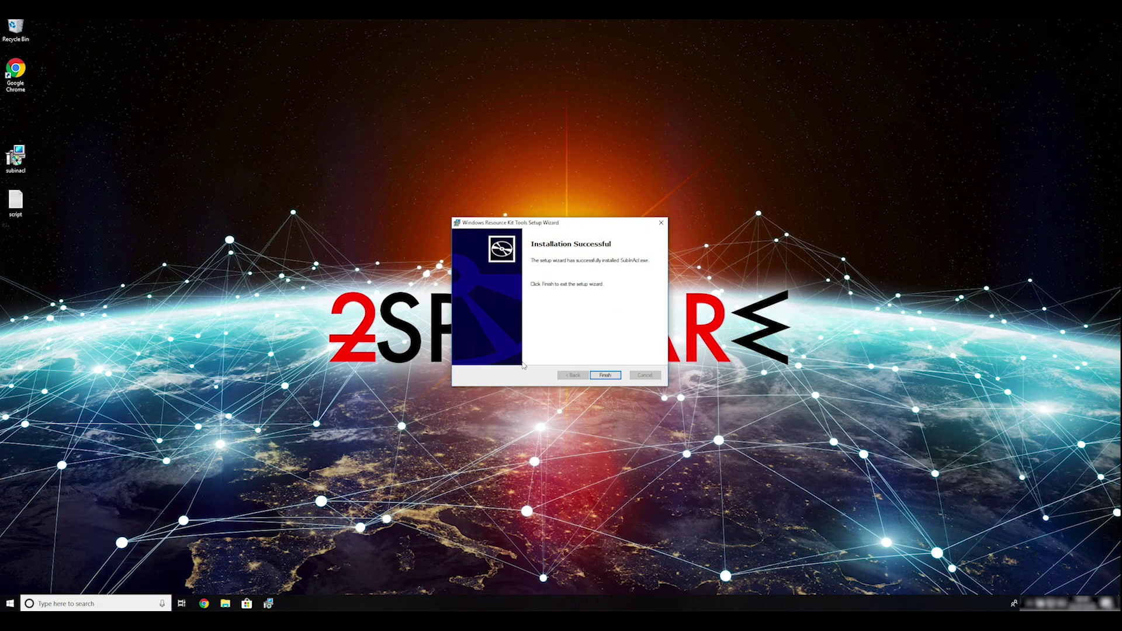
left_click(604, 375)
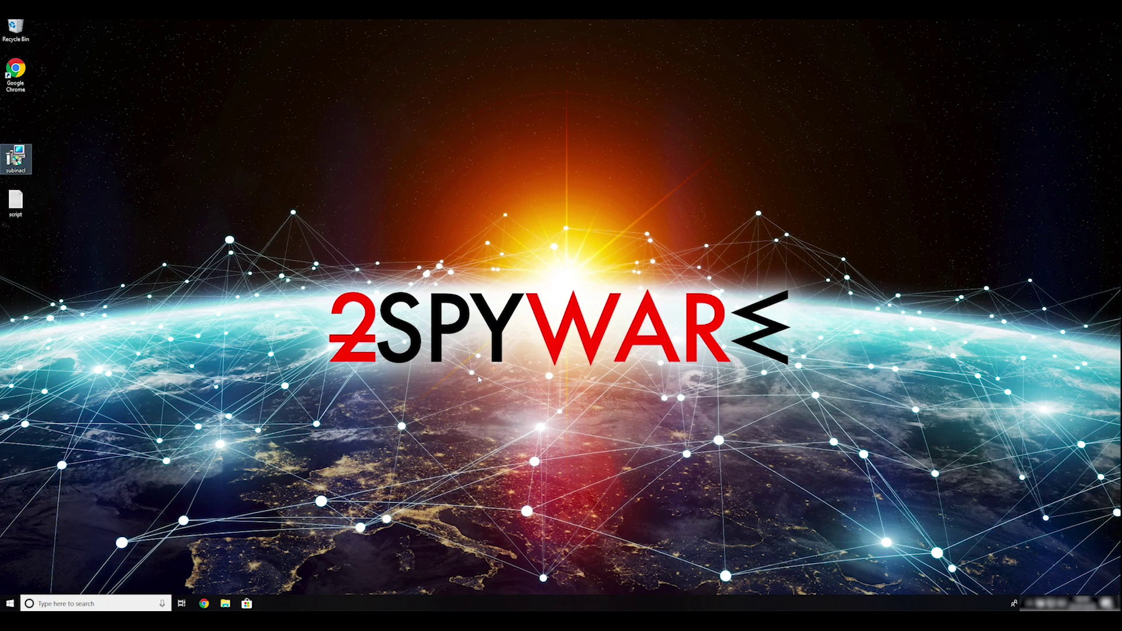
Run msconfig from the Run box to bring up System Configuration
left_click(69, 233)
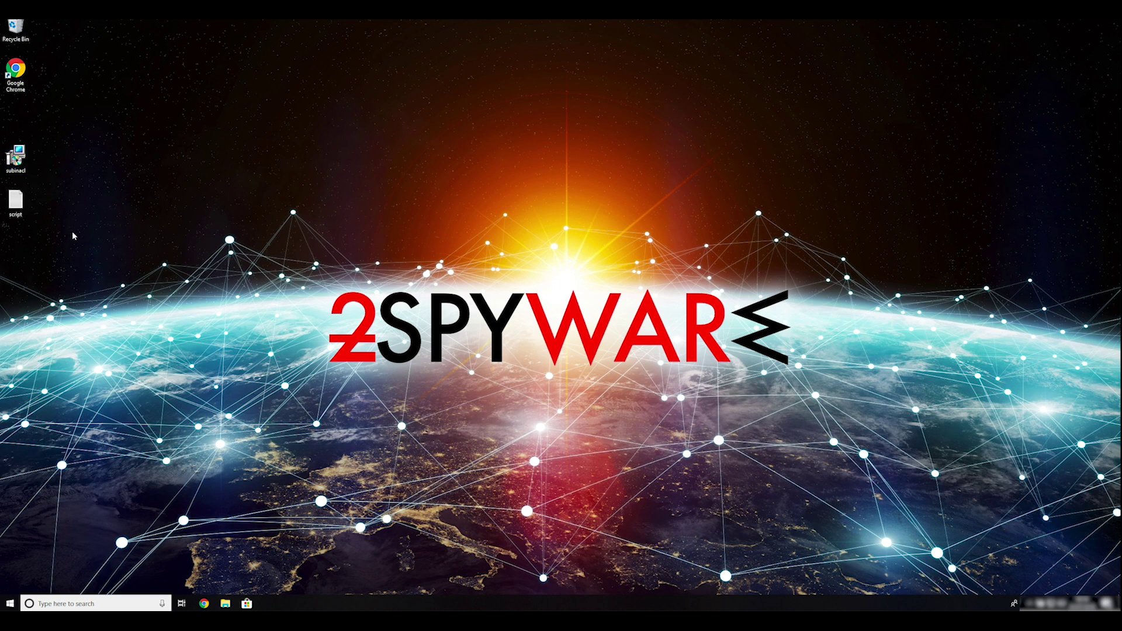
key("super+r")
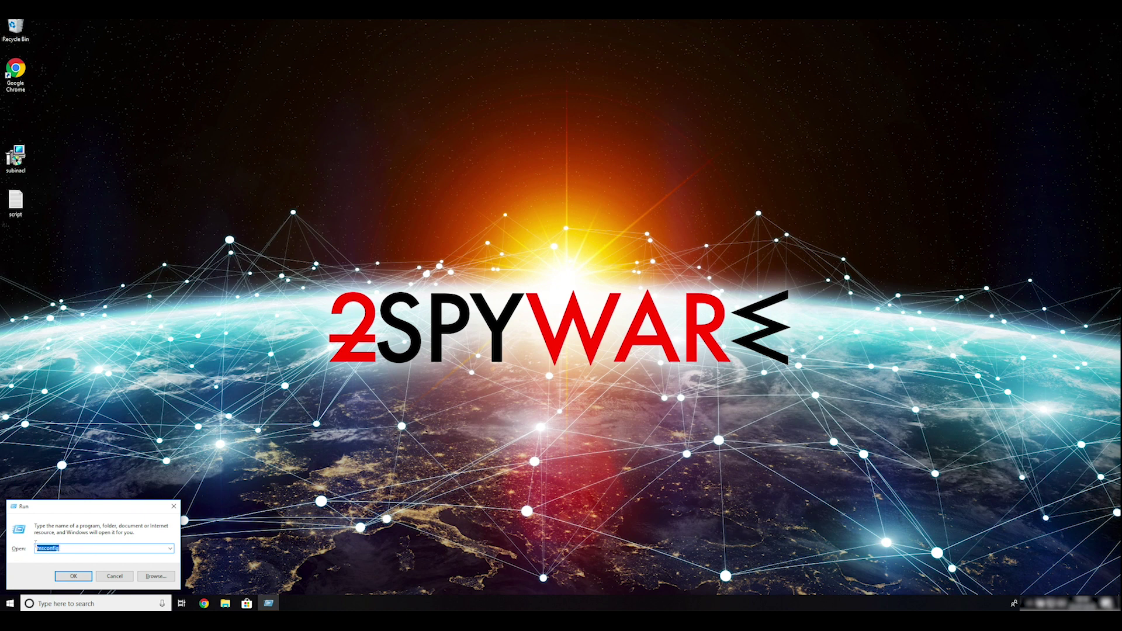
type("ms")
type("g")
left_click(74, 576)
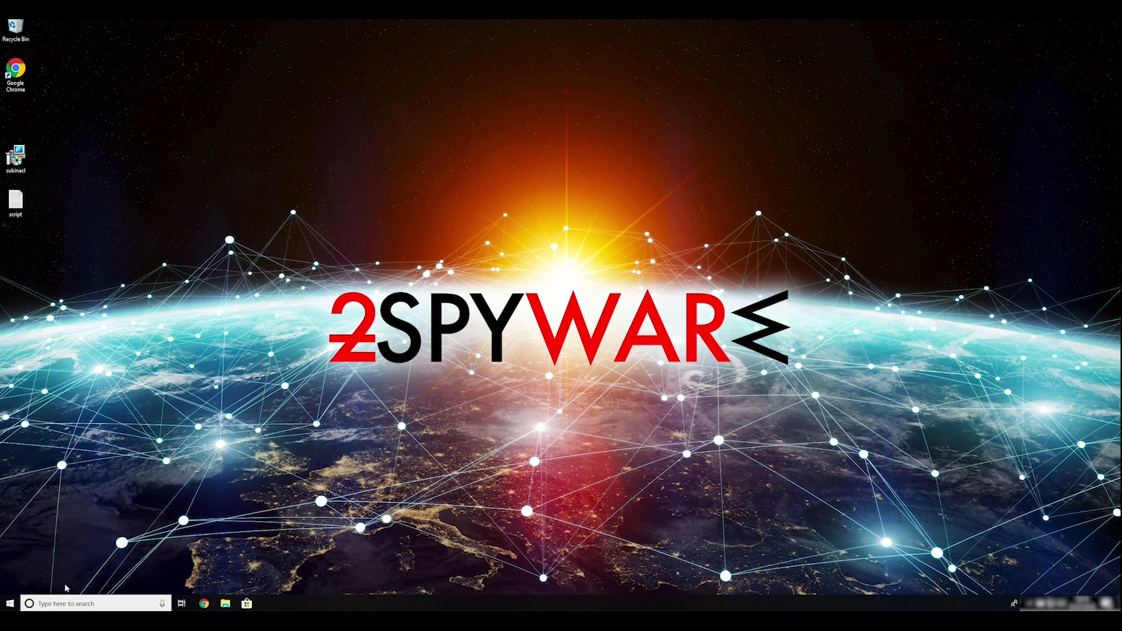
Enable Safe boot with the Network option on the Boot tab, apply it, and restart
left_click_drag(551, 225, 581, 181)
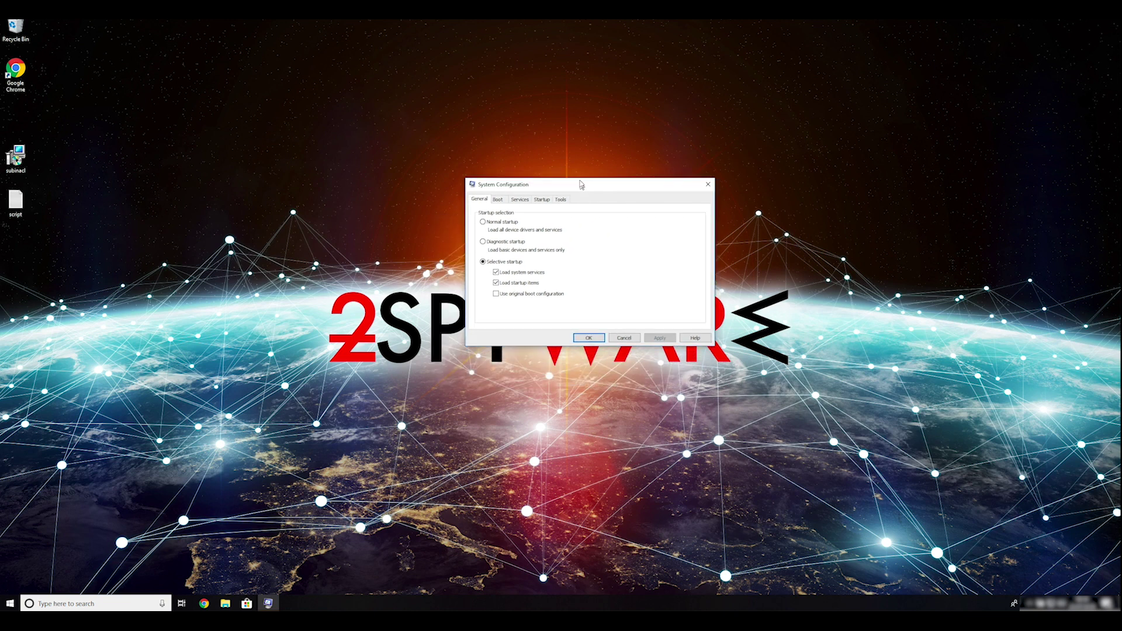
left_click(498, 195)
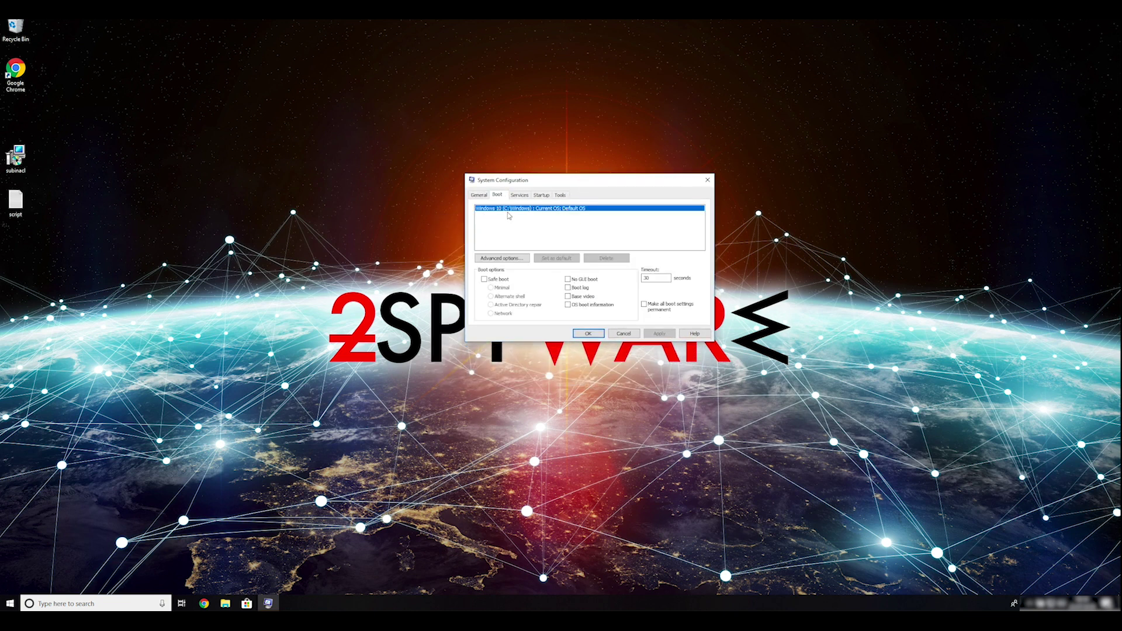
left_click(483, 279)
left_click(662, 336)
left_click(593, 336)
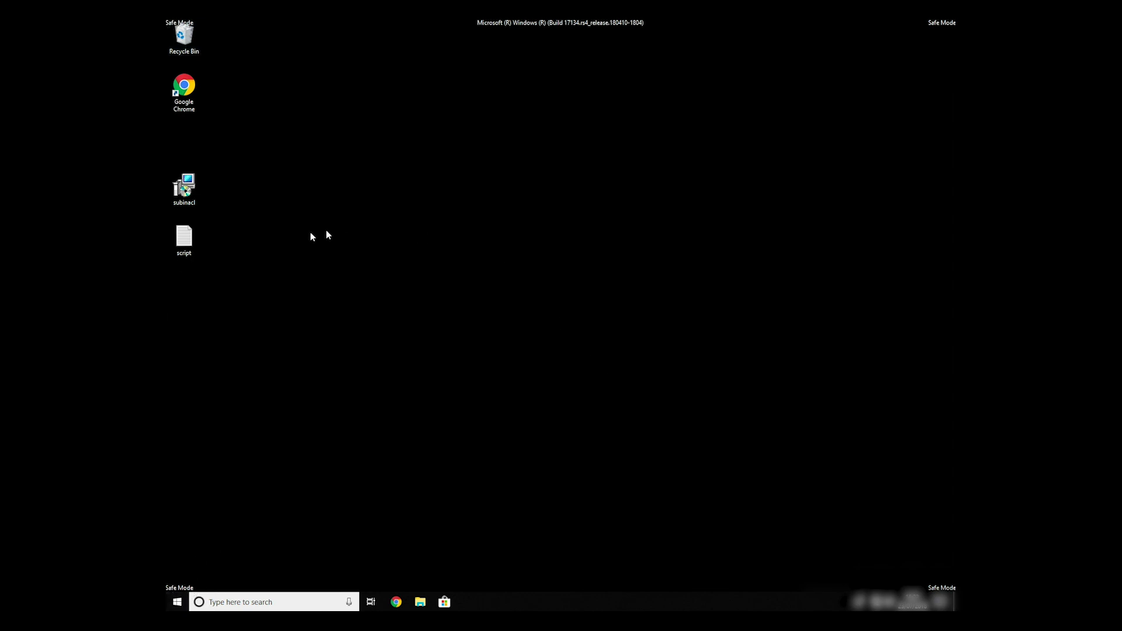
Open the desktop script file and add a blank line after the last subinacl command
left_click_drag(269, 276, 165, 163)
left_click(214, 232)
double_click(190, 237)
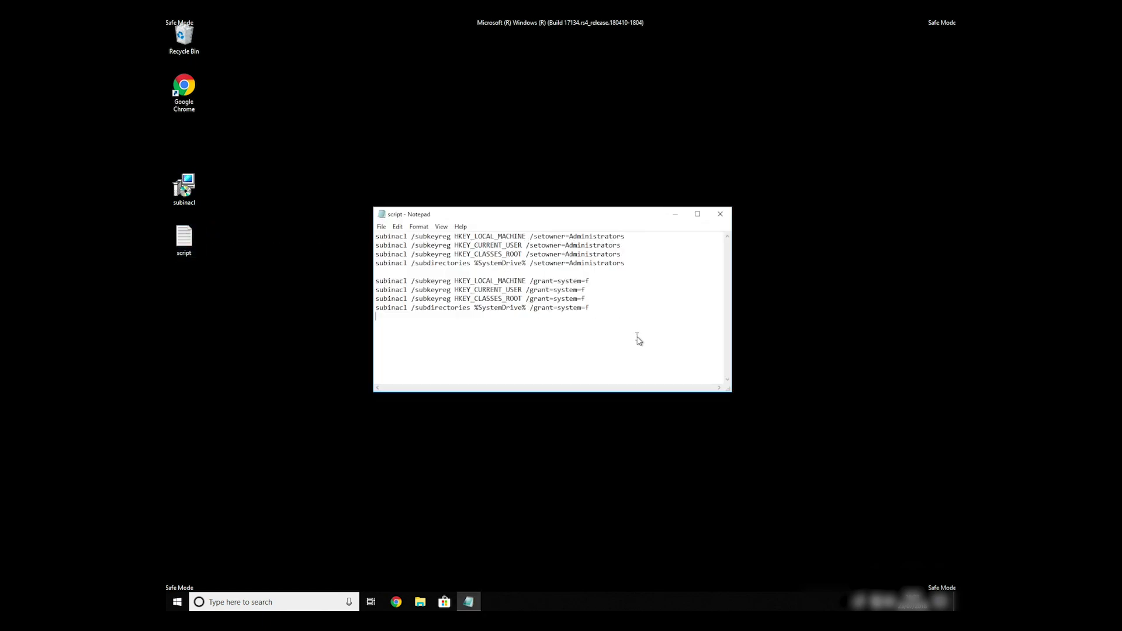
left_click_drag(623, 329, 325, 235)
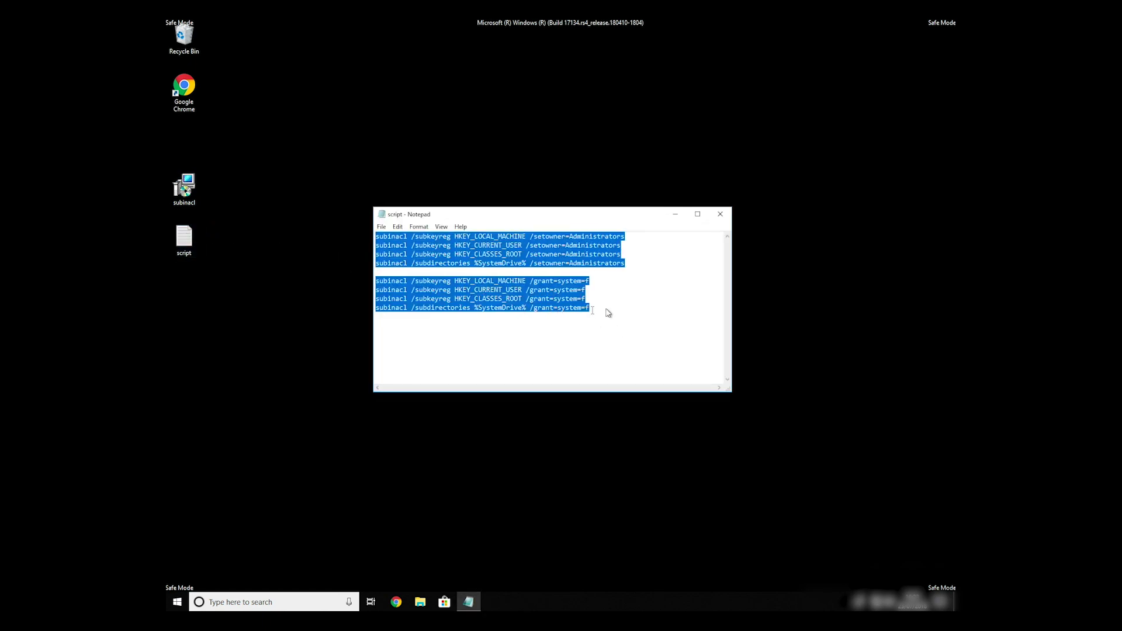
left_click(609, 312)
key("Return")
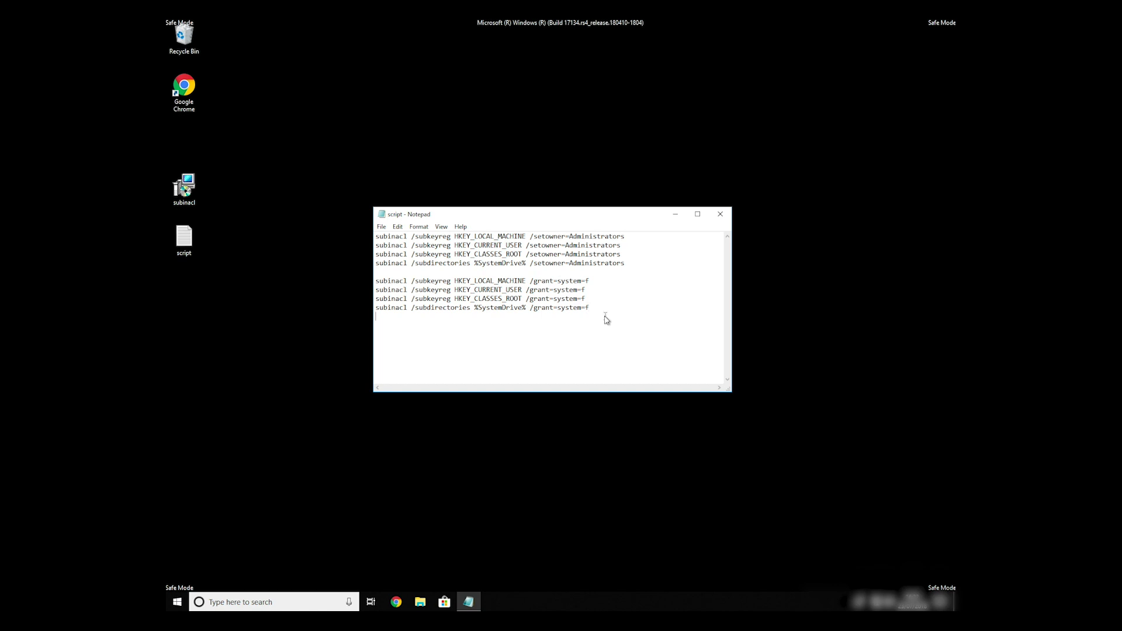
left_click(382, 227)
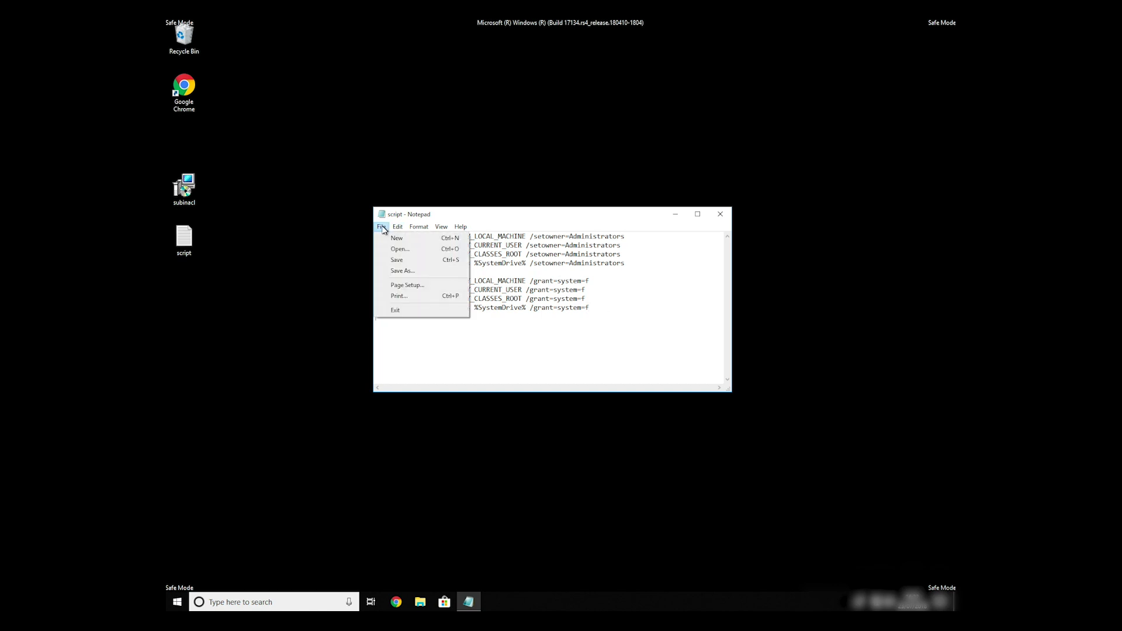
Save the script to the desktop as FIX.BAT with type All Files, then close Notepad
left_click(396, 271)
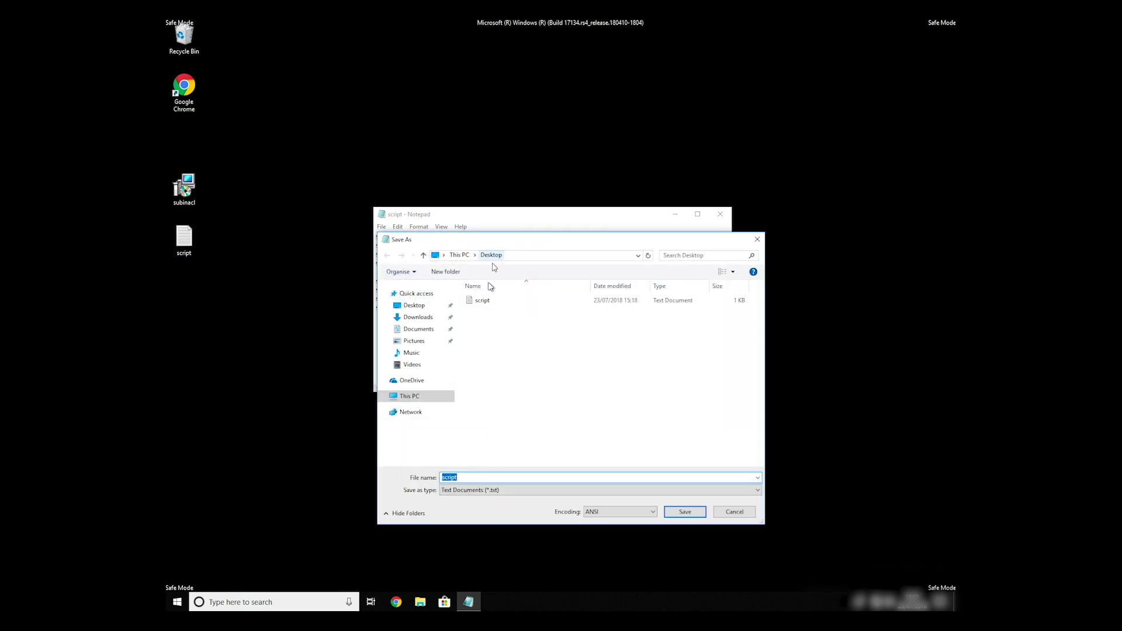
left_click(478, 479)
double_click(460, 479)
type("FIX.BAT")
left_click(489, 492)
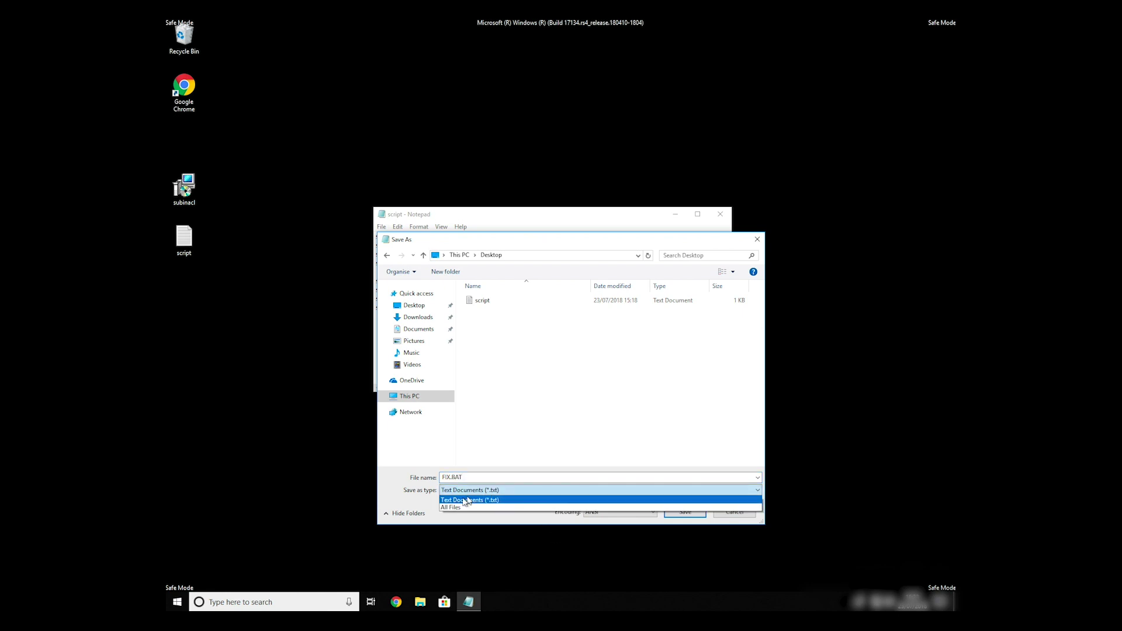
left_click(455, 508)
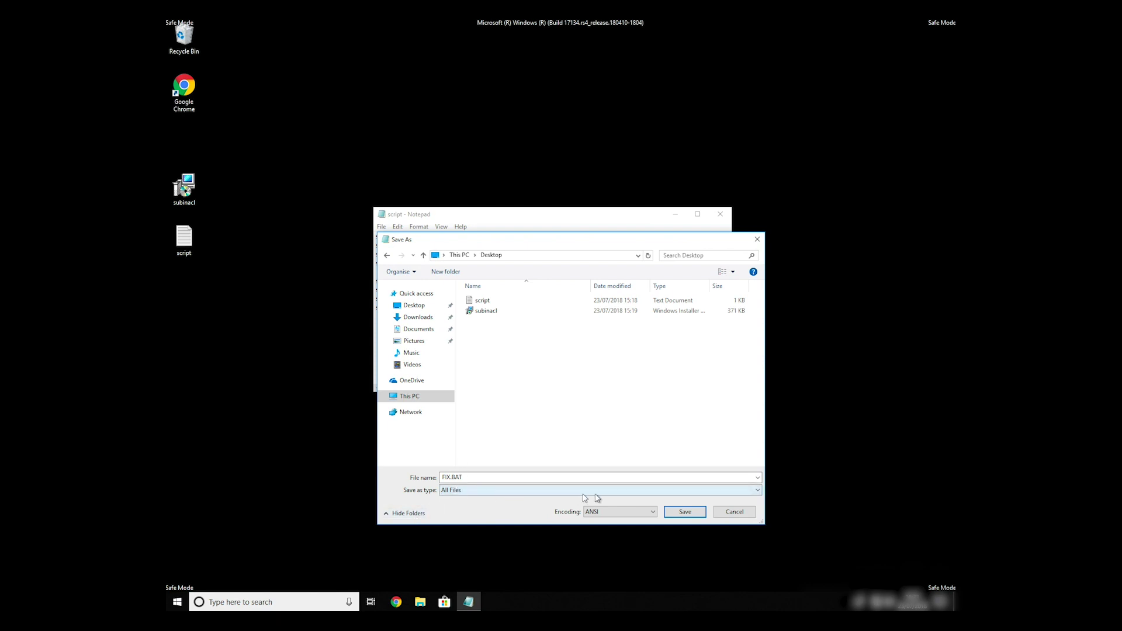
left_click(683, 514)
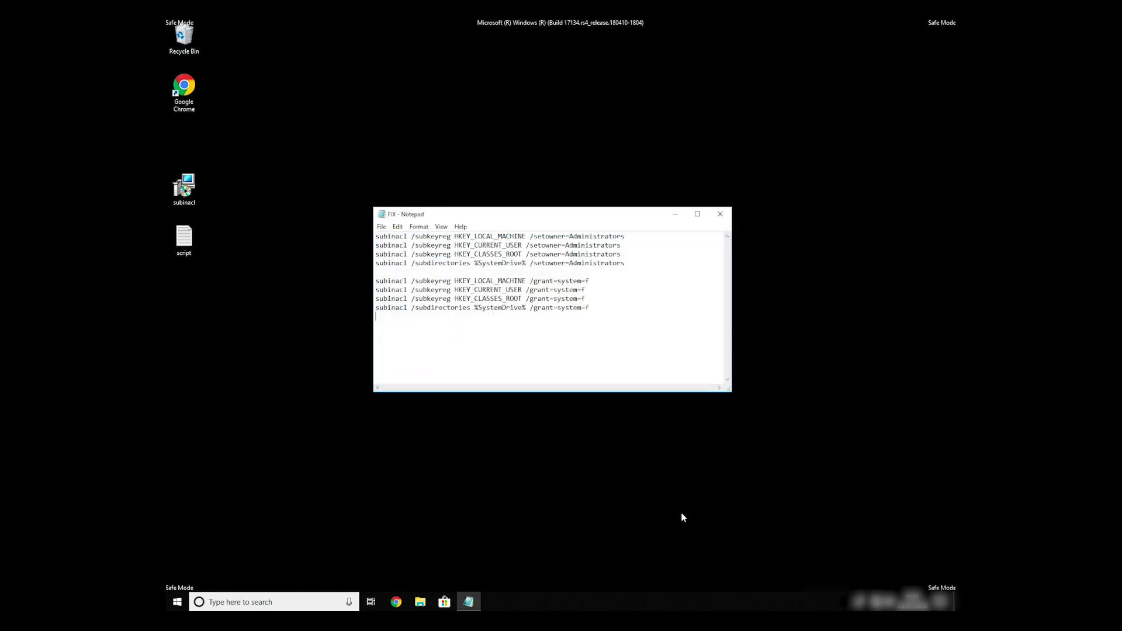
key("alt+F4")
Copy FIX.BAT and browse to C:\Program Files (x86)\Windows Resource Kits\Tools
right_click(185, 138)
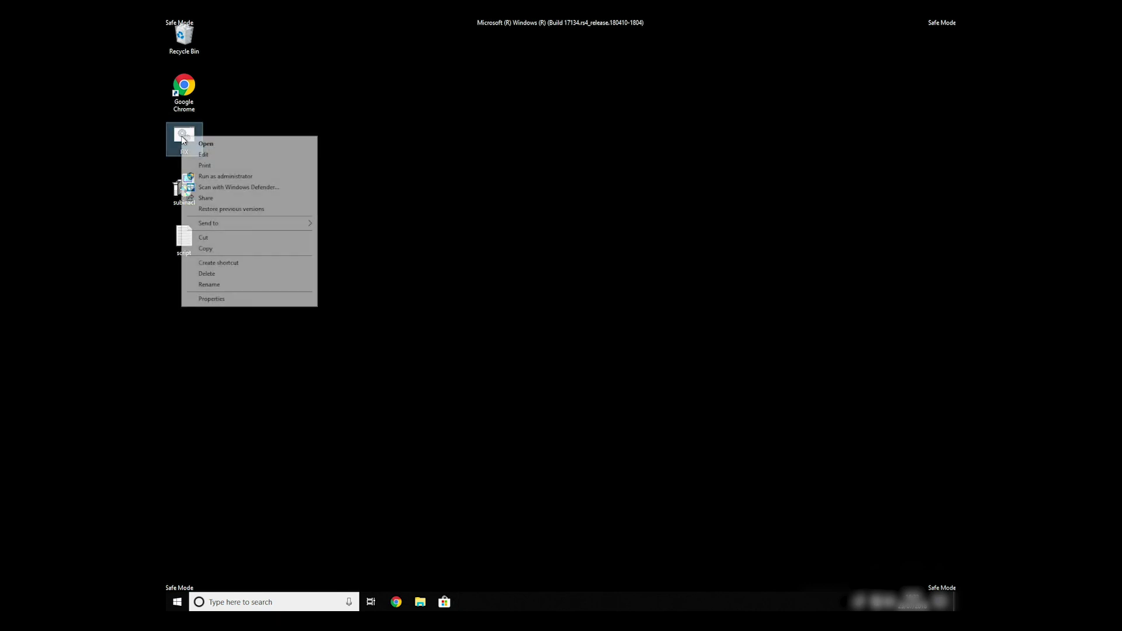
left_click(249, 251)
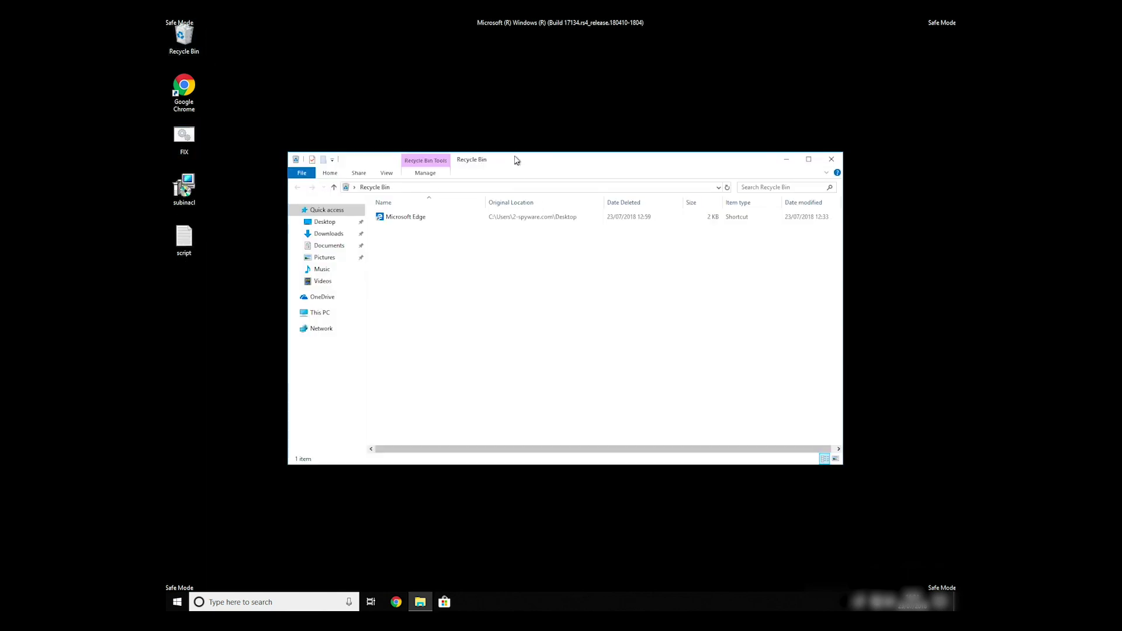
left_click(331, 343)
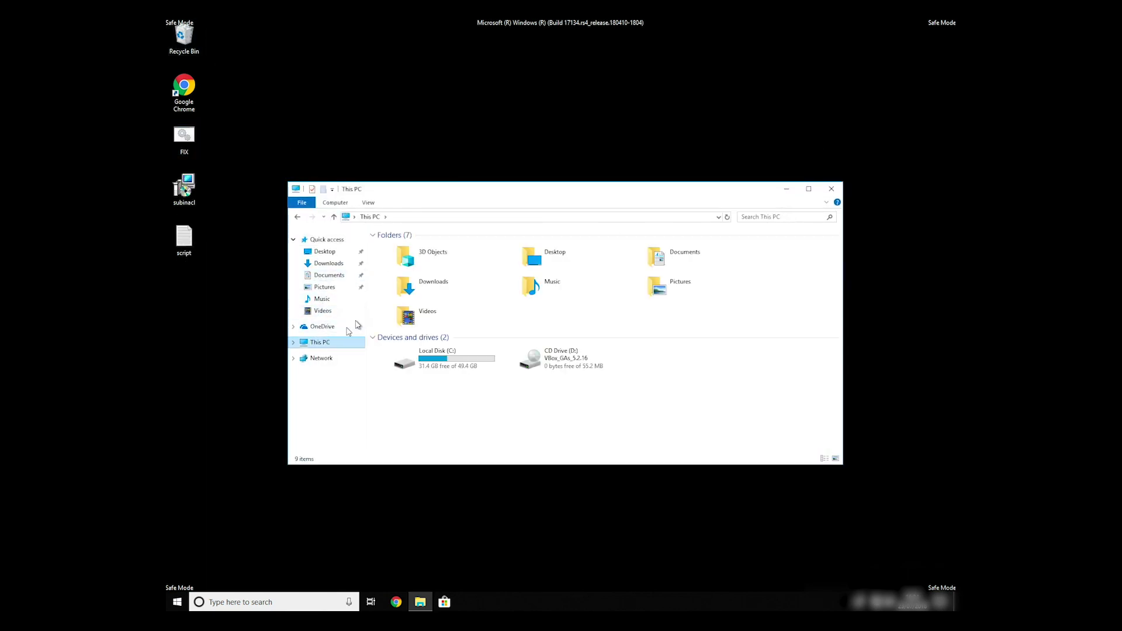
double_click(419, 360)
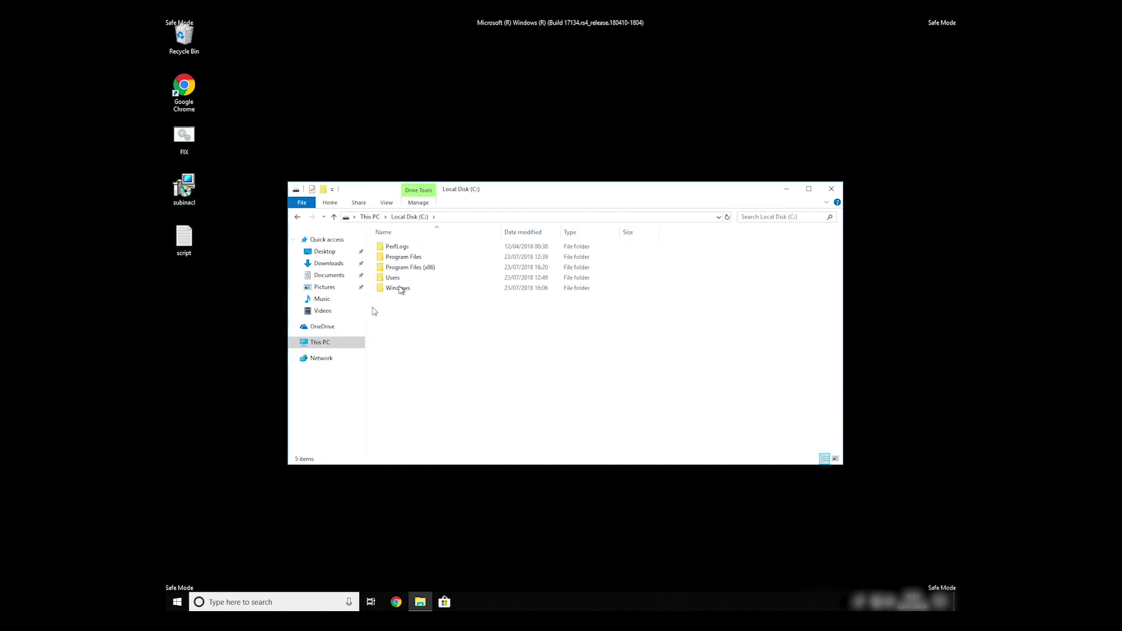
double_click(402, 268)
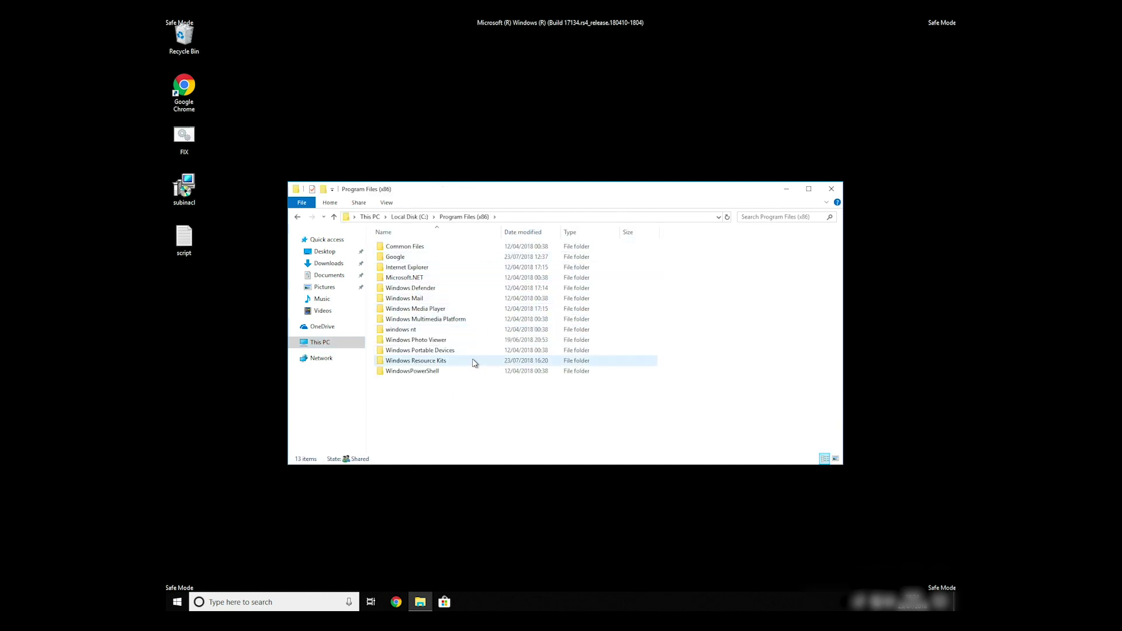
double_click(441, 361)
double_click(392, 252)
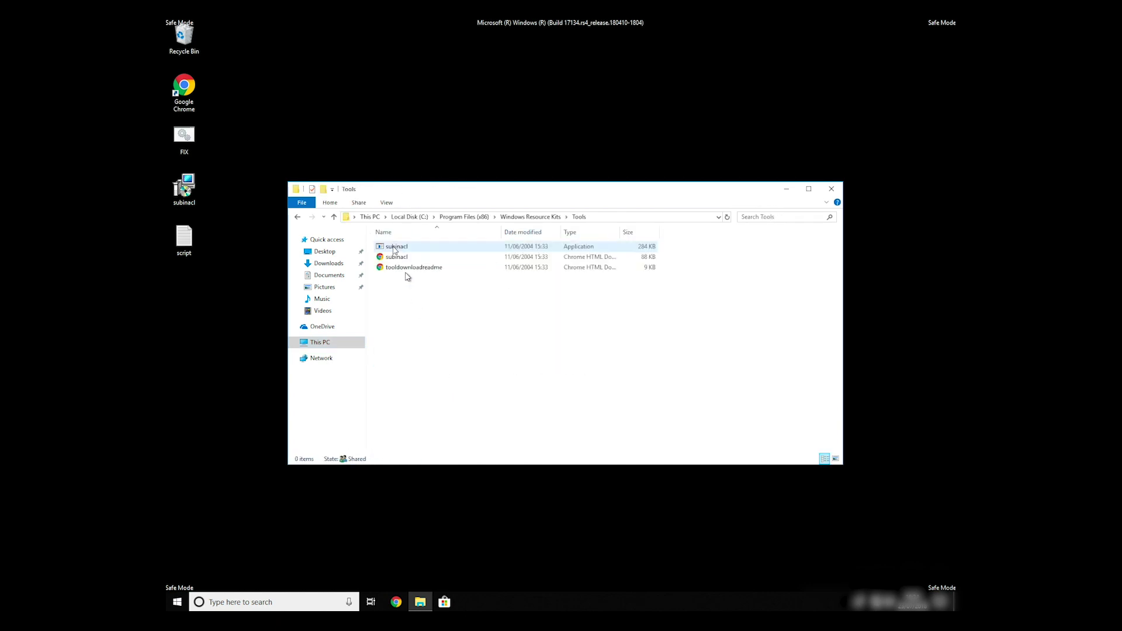
Paste FIX.BAT into the Tools folder and close the window
right_click(435, 329)
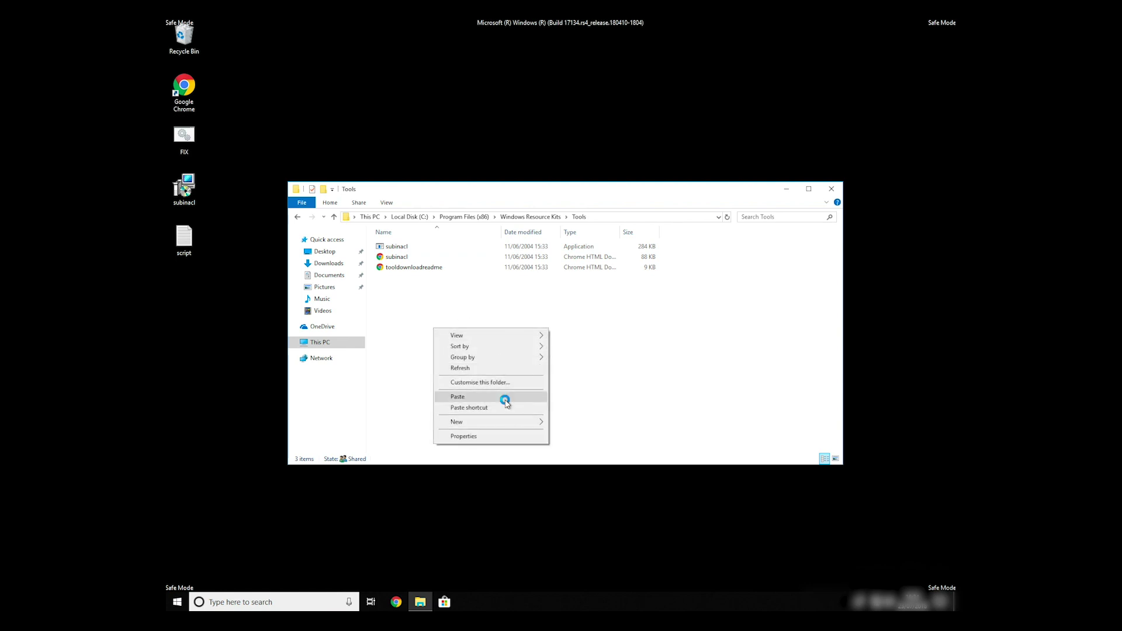
left_click(504, 396)
left_click_drag(548, 191, 563, 151)
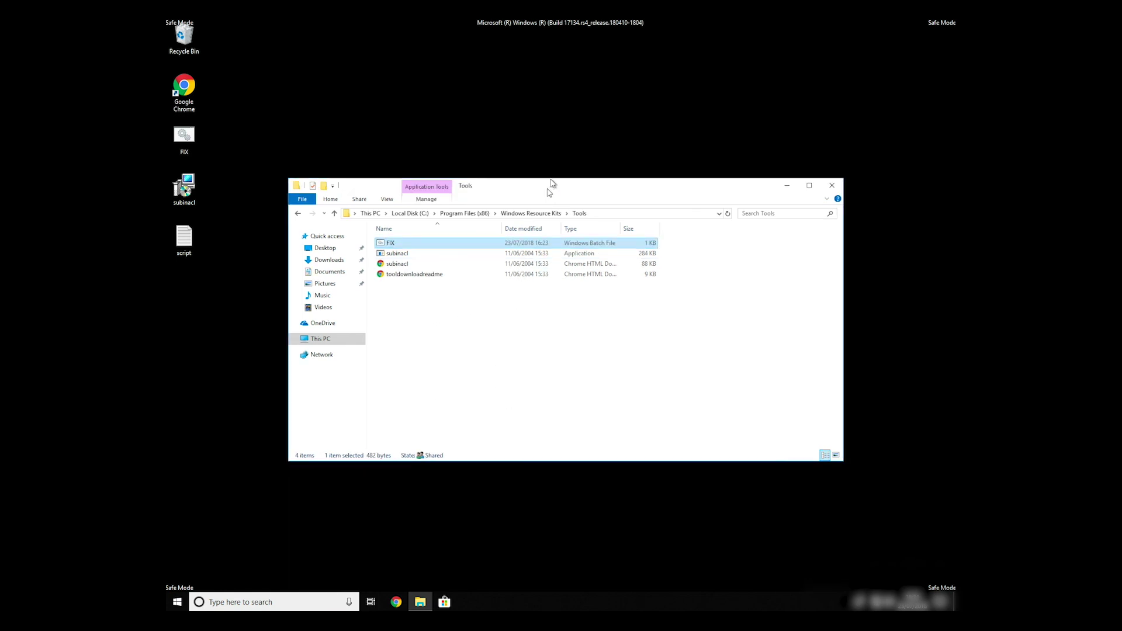
left_click(525, 302)
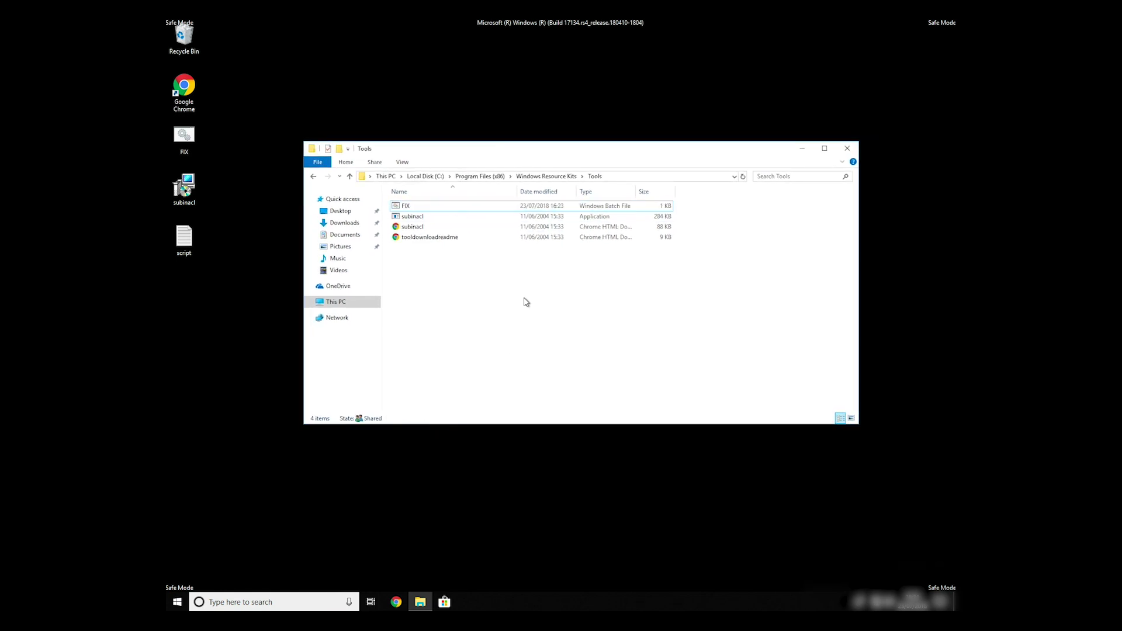
left_click(847, 148)
Search for cmd and launch Command Prompt as administrator
left_click(226, 603)
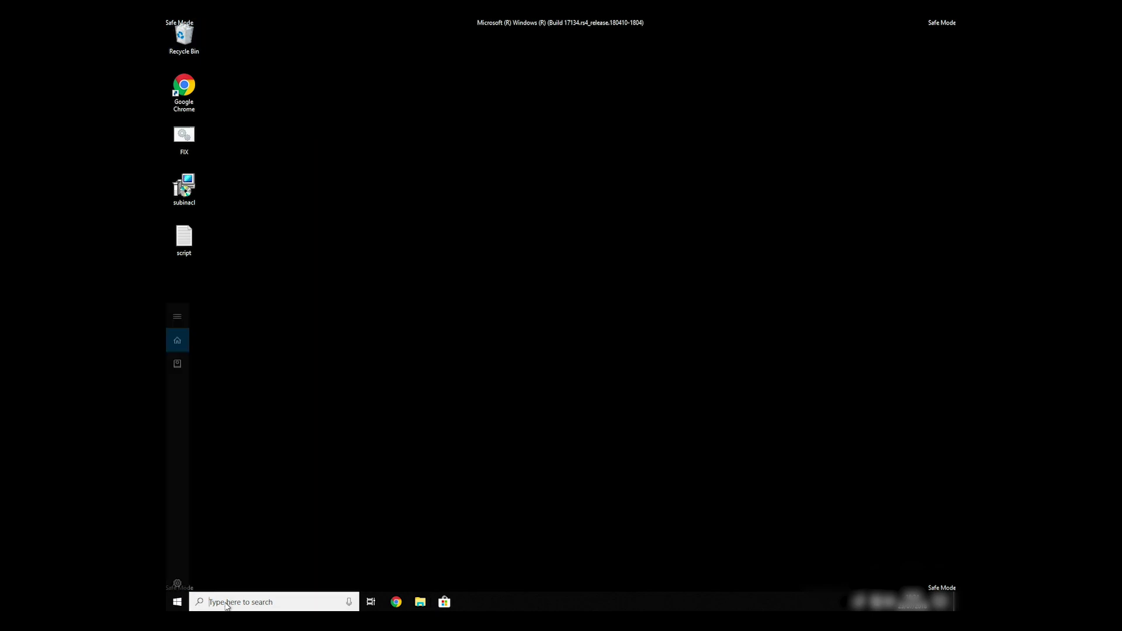
type("cmd")
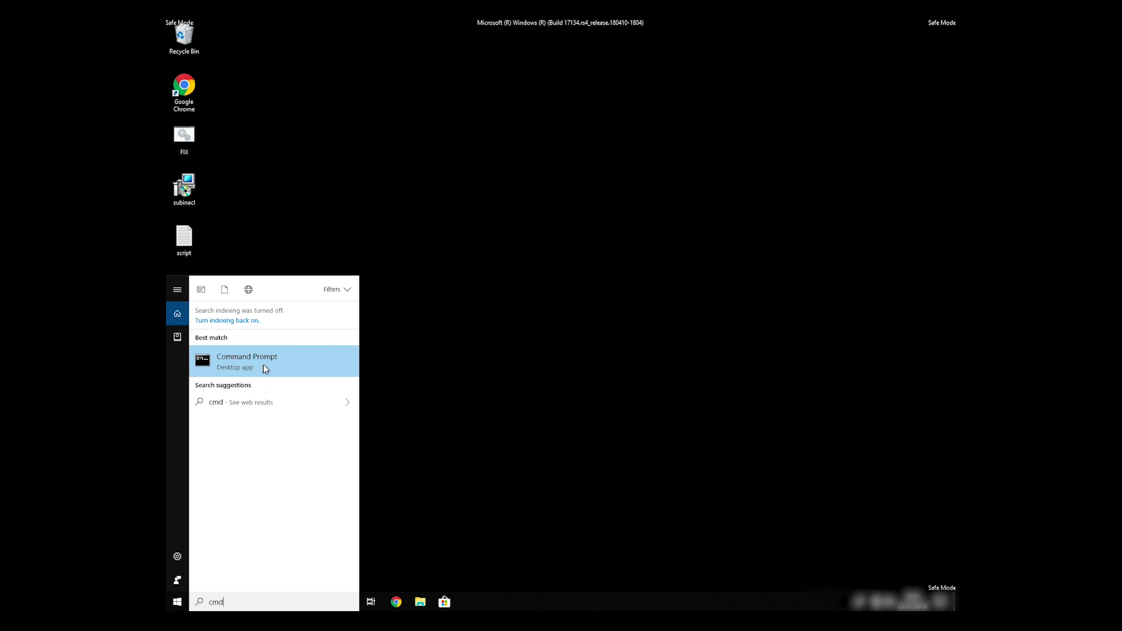
right_click(252, 365)
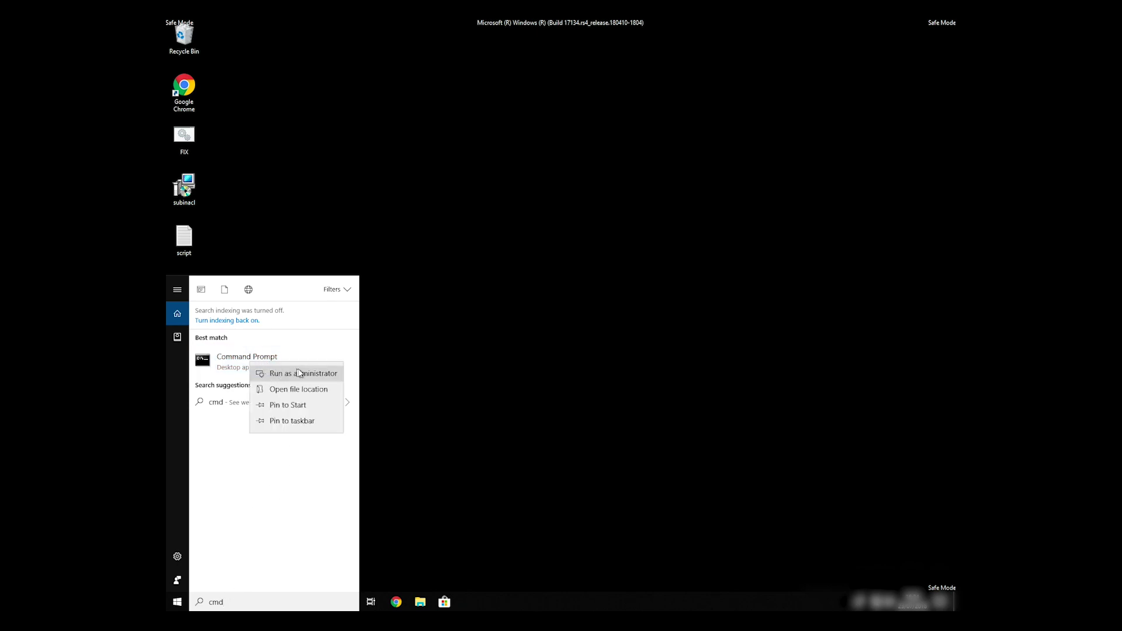
left_click(324, 374)
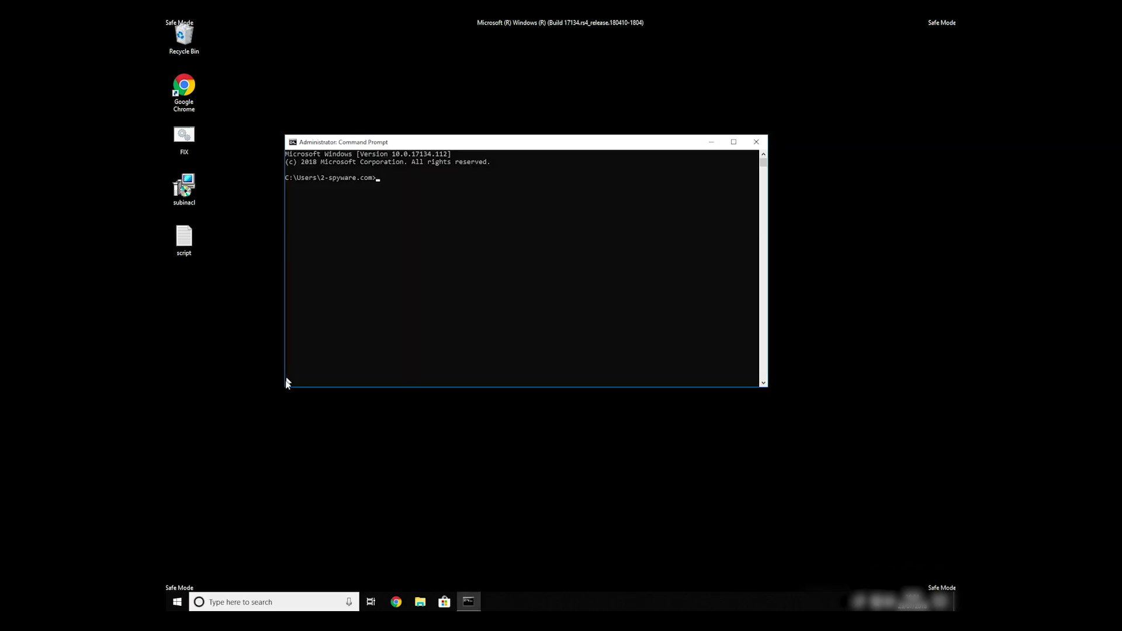
type("CD C:")
type("\\Program")
Change to the Windows Resource Kits Tools folder, run FIX.BAT, then close the prompt
key("Tab")
key("Tab")
type("\\Windows Re")
key("Tab")
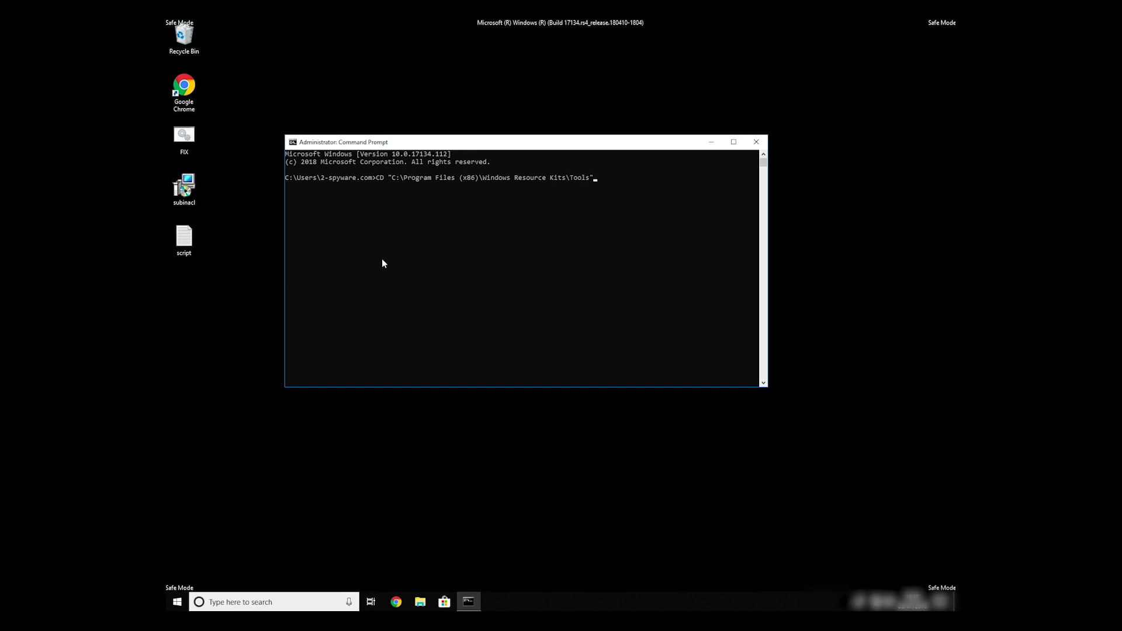
key("Return")
type("FIX.BAT")
key("Return")
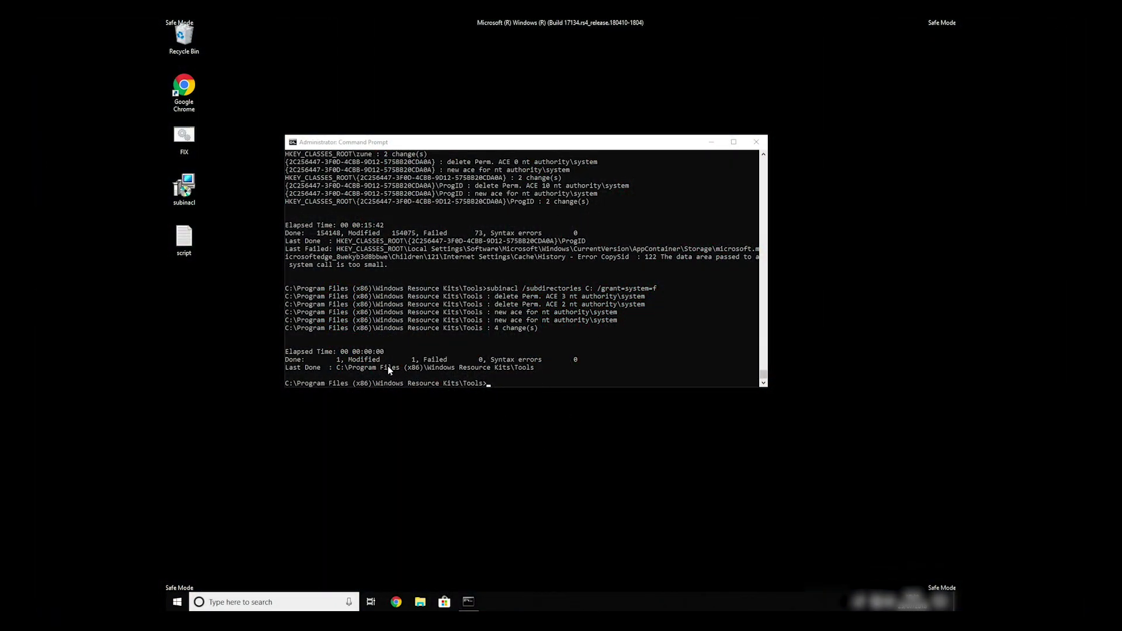
left_click(756, 142)
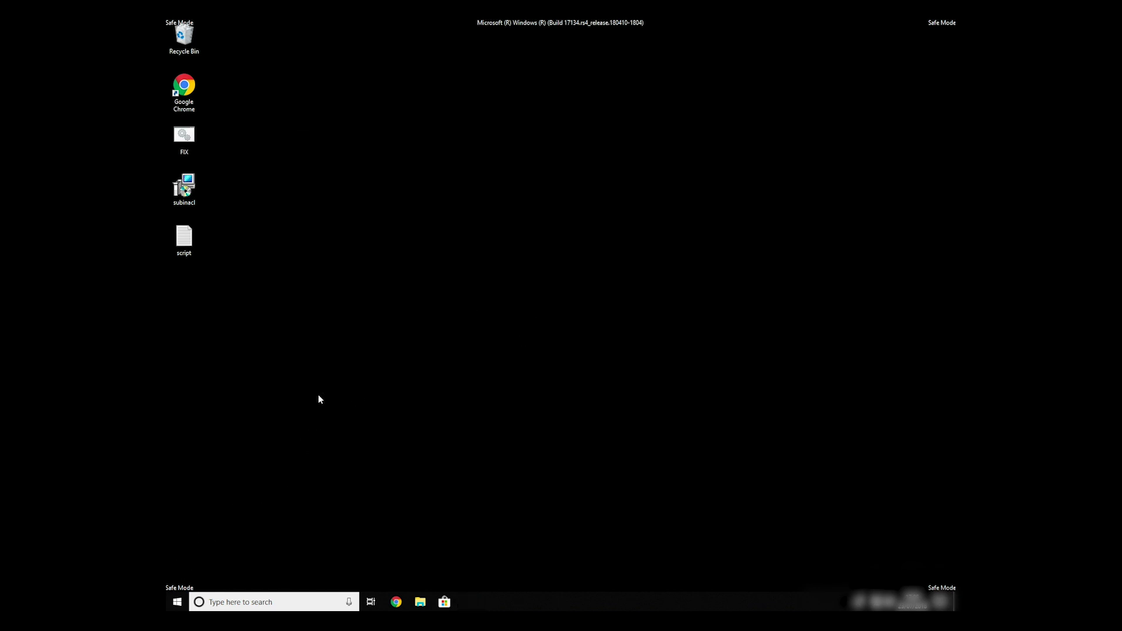
Run msconfig and untick Safe boot on the Boot tab
key("super+r")
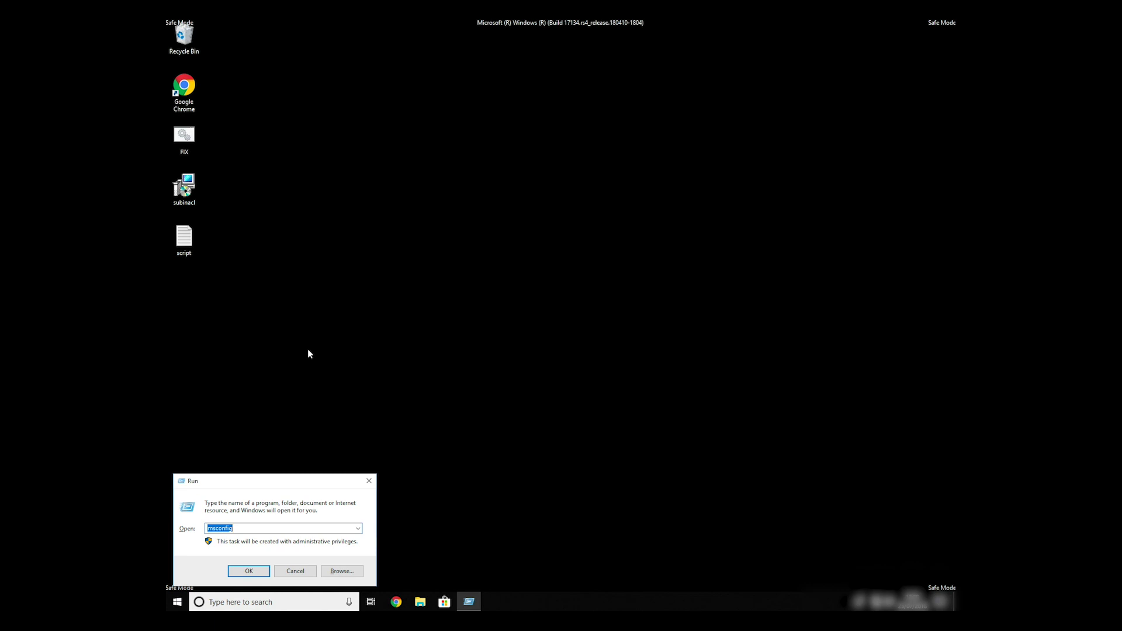
left_click(255, 576)
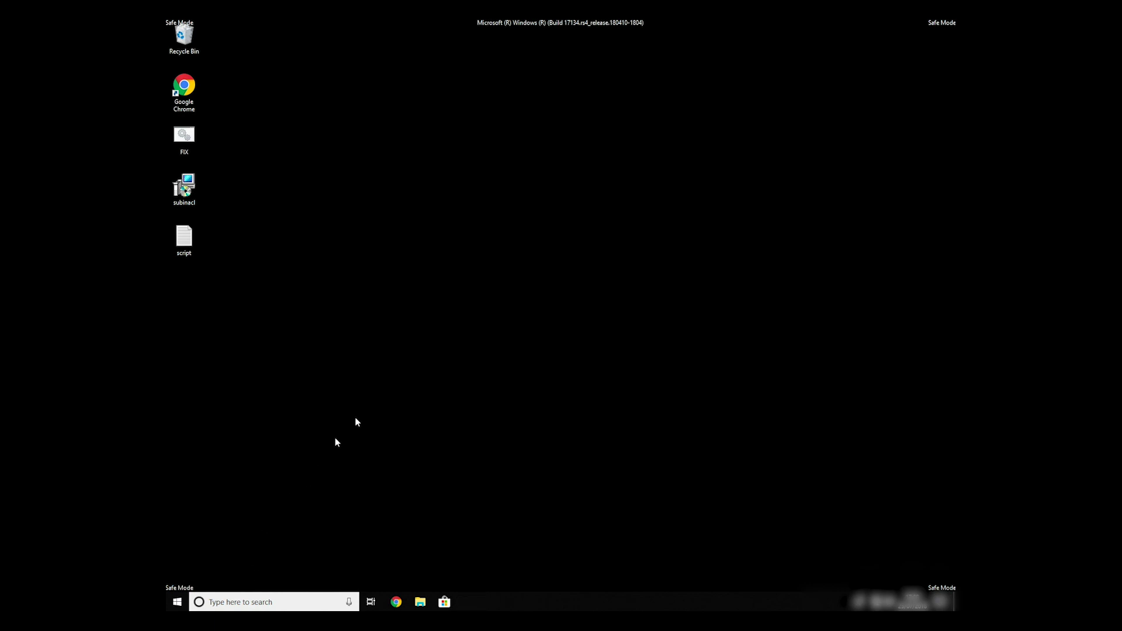
left_click(457, 233)
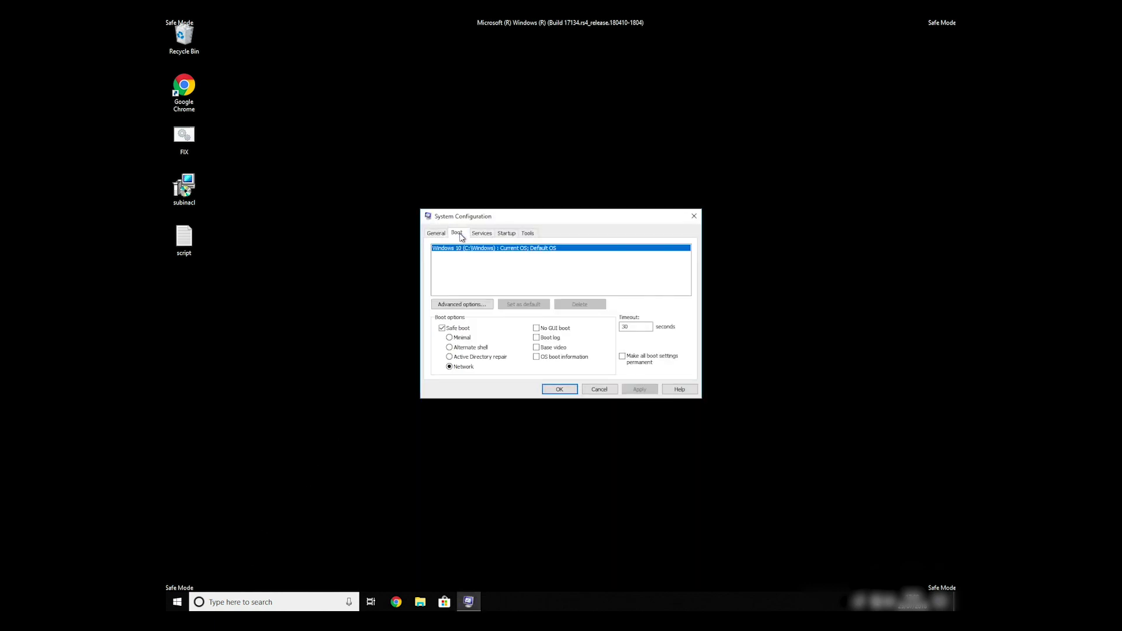
left_click(458, 327)
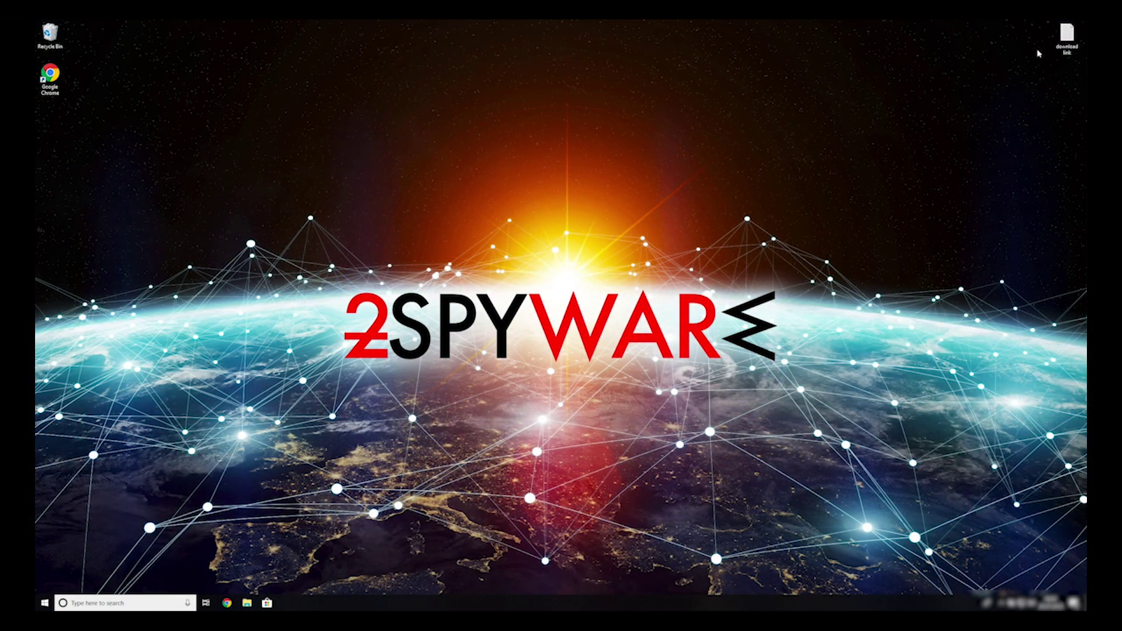
Copy the data-recovery-pro-setup.exe download URL from the link note, then close Notepad
double_click(1066, 37)
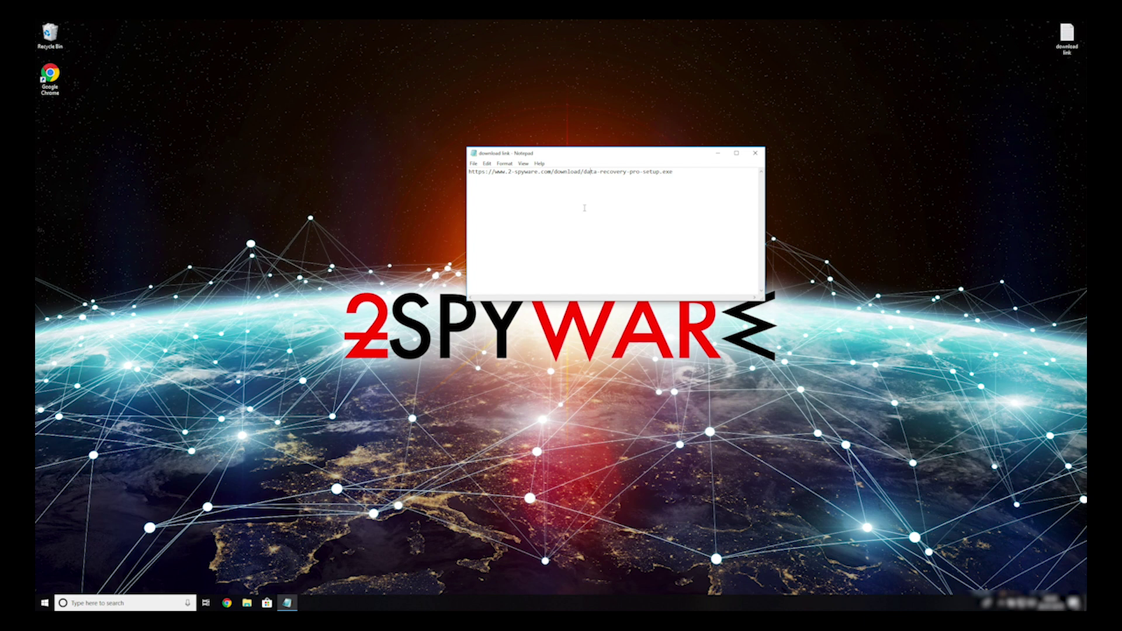
left_click_drag(582, 181, 470, 172)
right_click(481, 172)
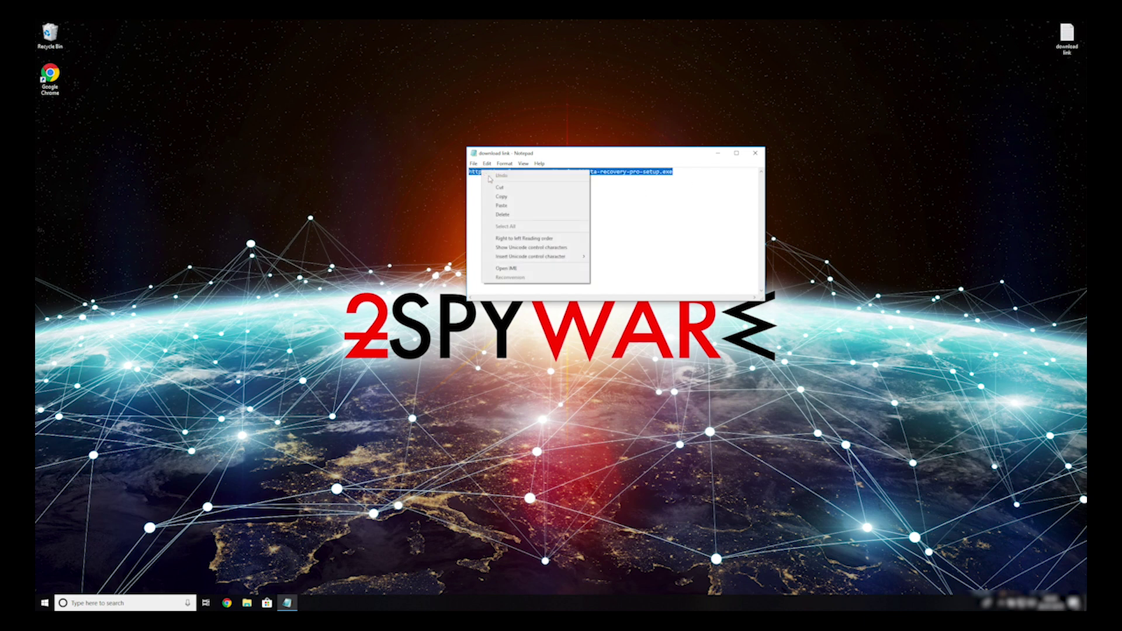
left_click(526, 198)
left_click(760, 154)
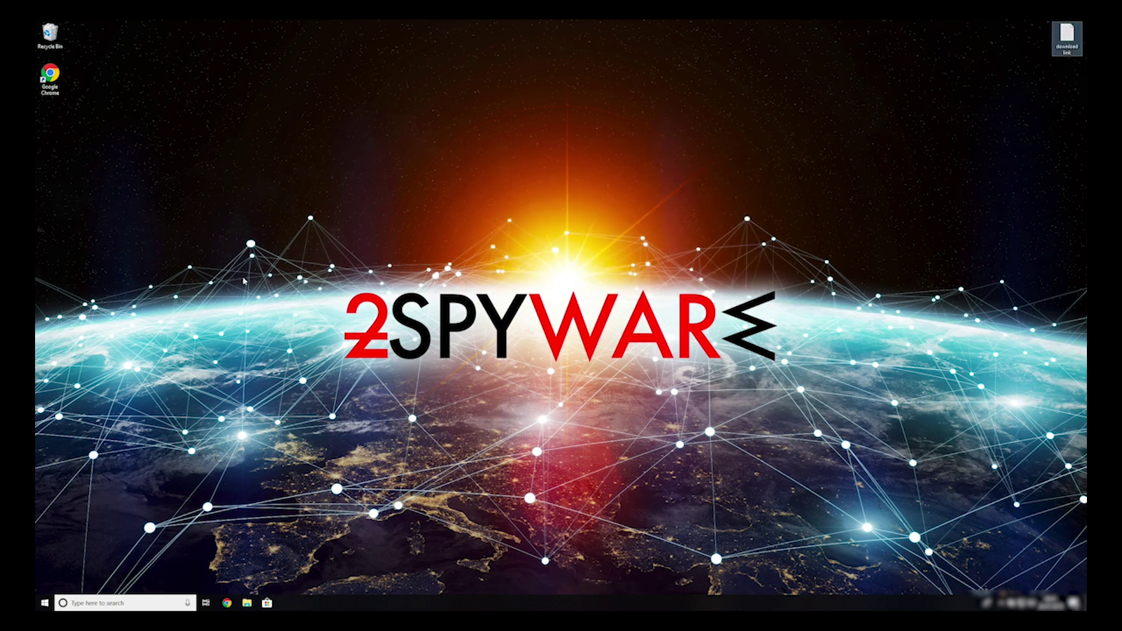
Open the copied link in Chrome and launch the downloaded Data Recovery Pro installer
left_click(230, 600)
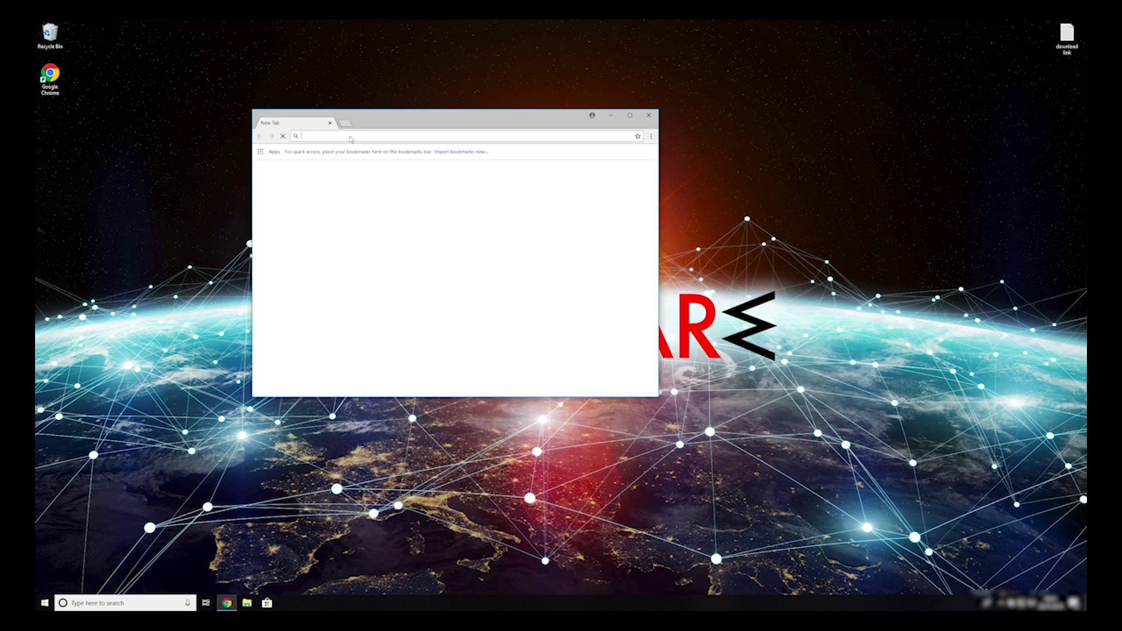
right_click(350, 138)
left_click(375, 186)
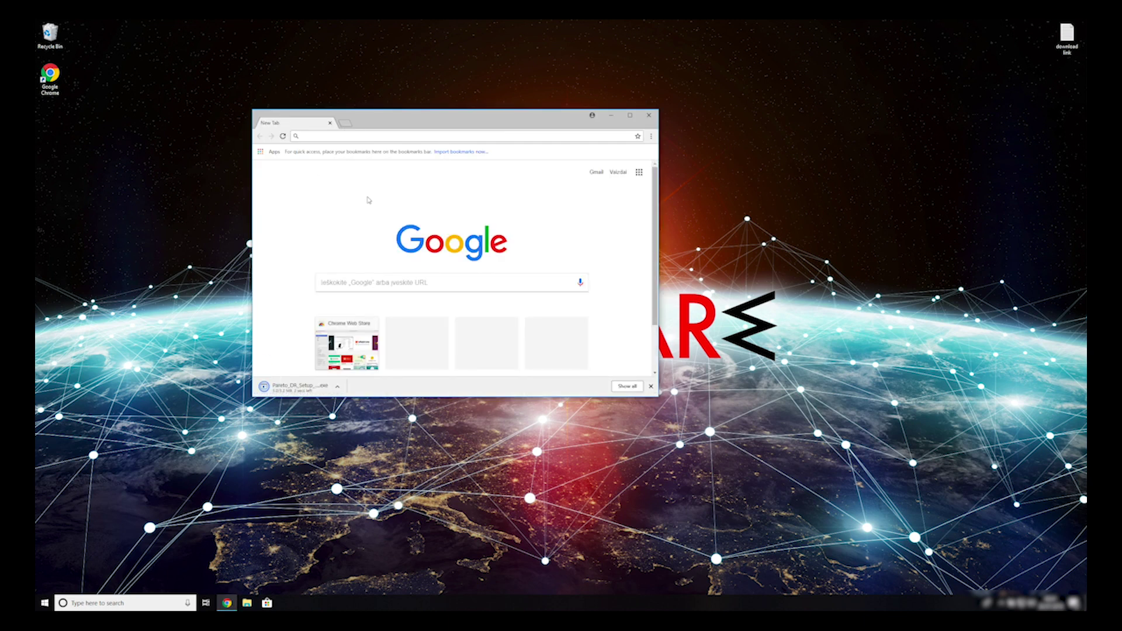
left_click(288, 387)
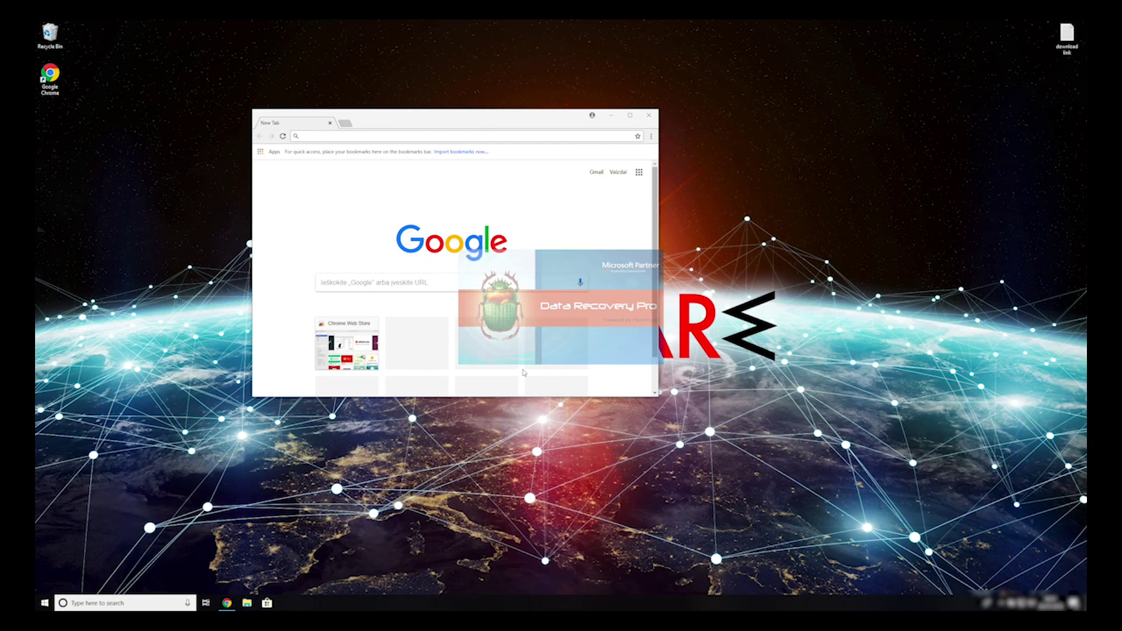
Accept the license, keep default components, and finish setup with Run Data Recovery Pro checked
left_click(621, 402)
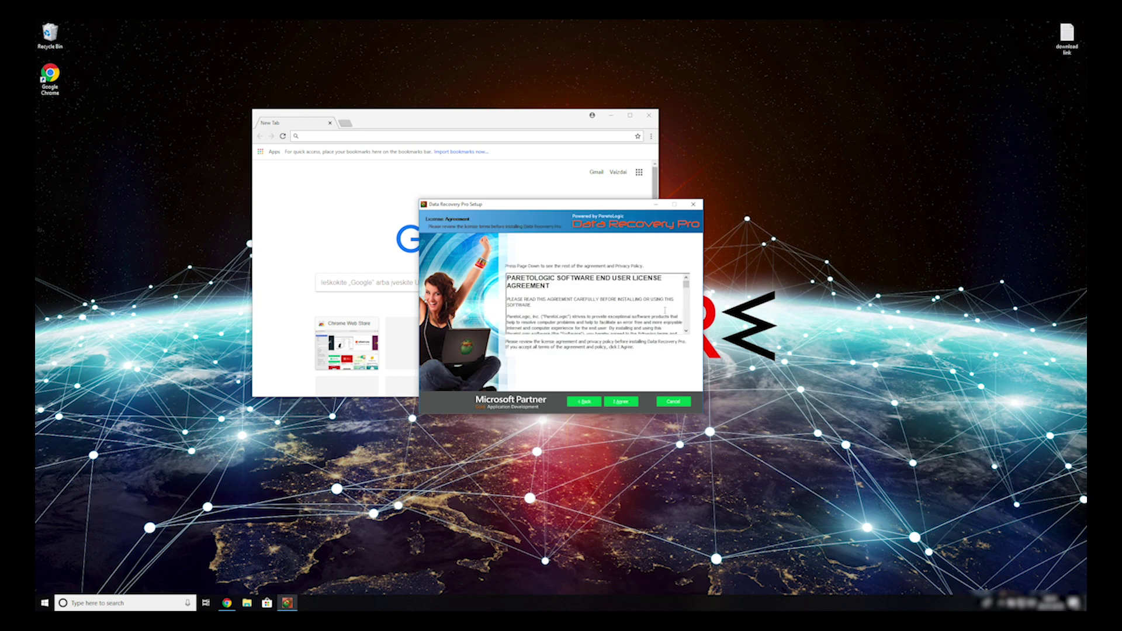
scroll(665, 309, "down", 5)
scroll(664, 309, "down", 5)
scroll(665, 310, "down", 5)
left_click(630, 403)
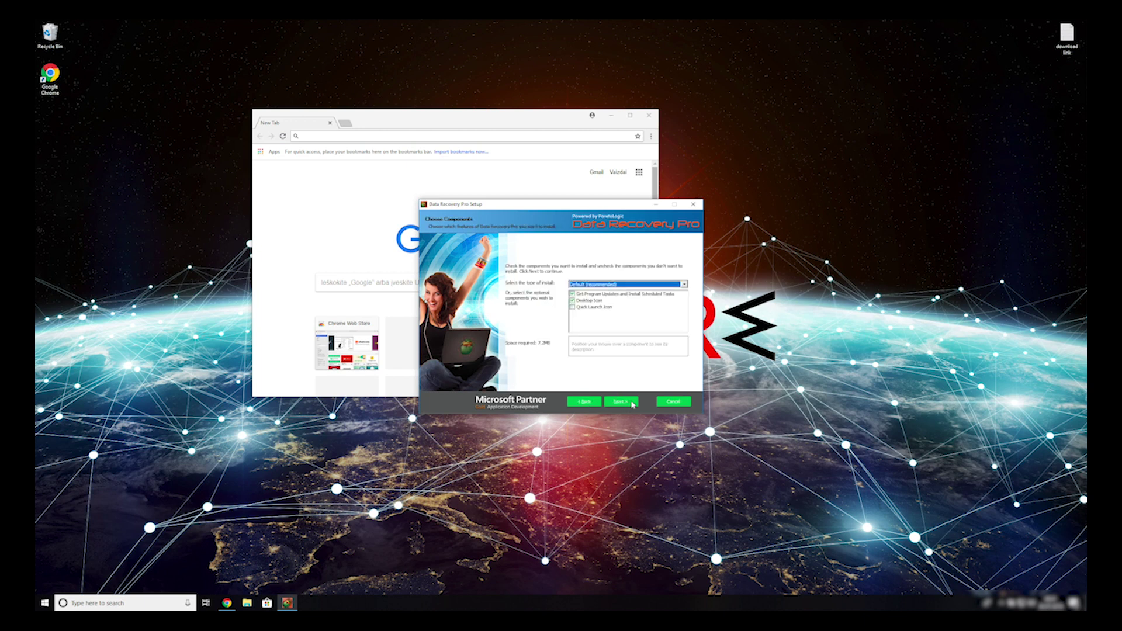
left_click(632, 404)
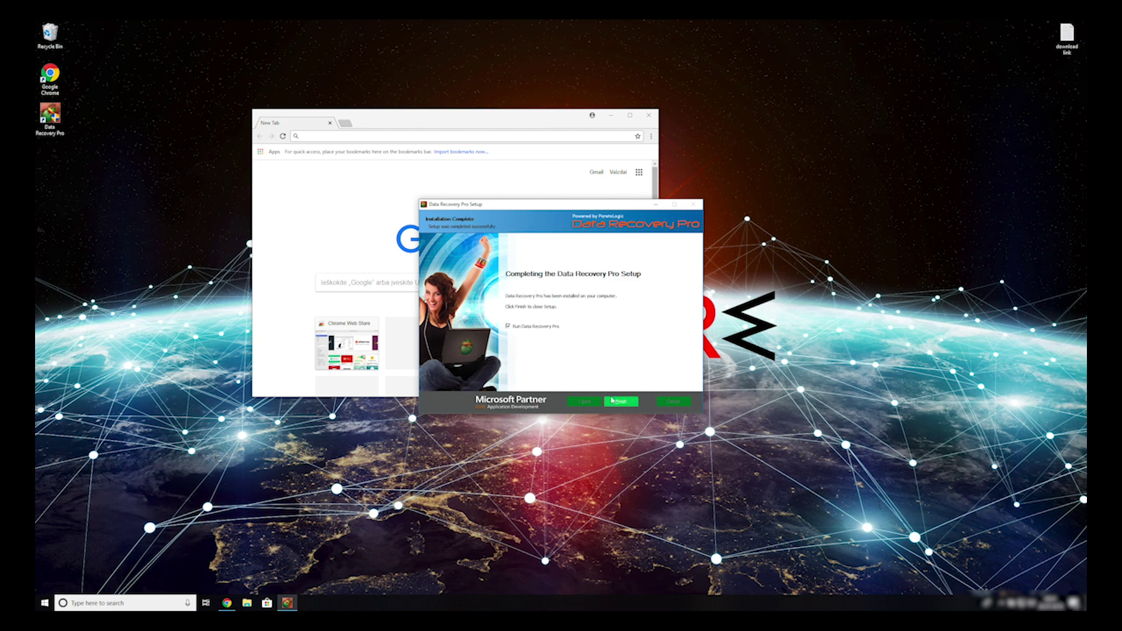
left_click(633, 405)
Close Chrome, centre the Data Recovery Pro window, and start a Quick Scan of Local Disk (C:)
left_click(653, 115)
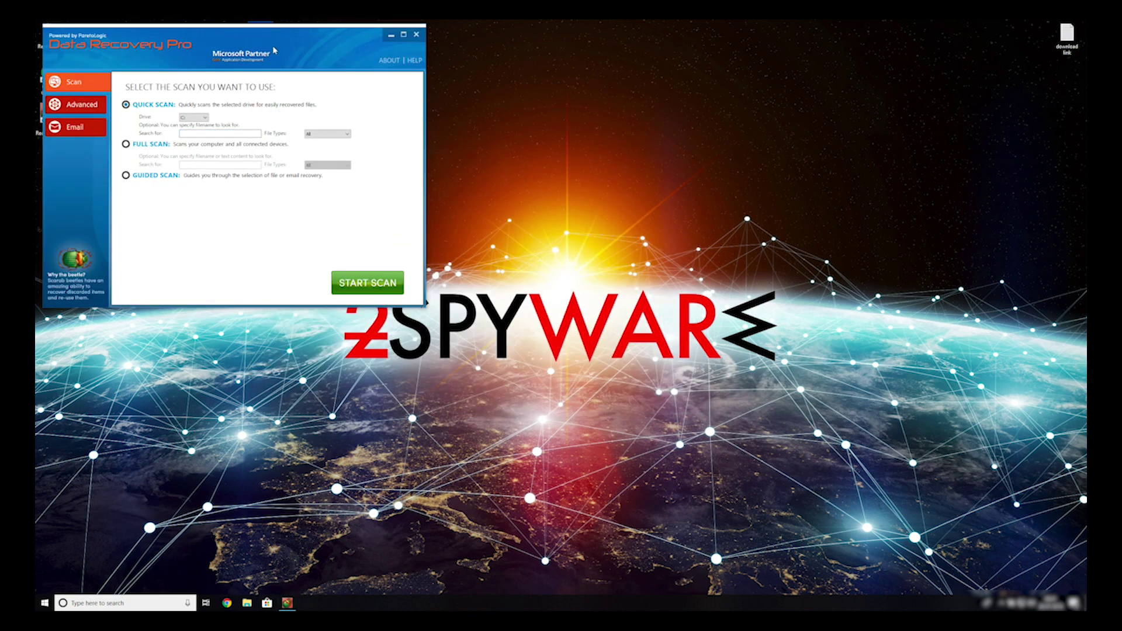
left_click_drag(248, 47, 645, 187)
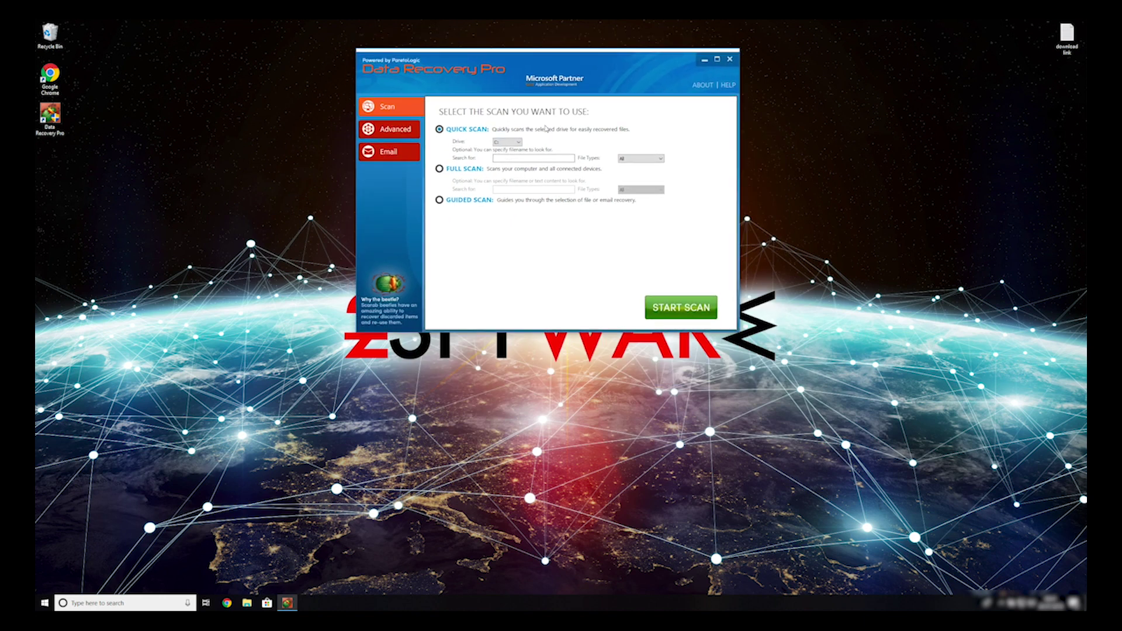
left_click(644, 160)
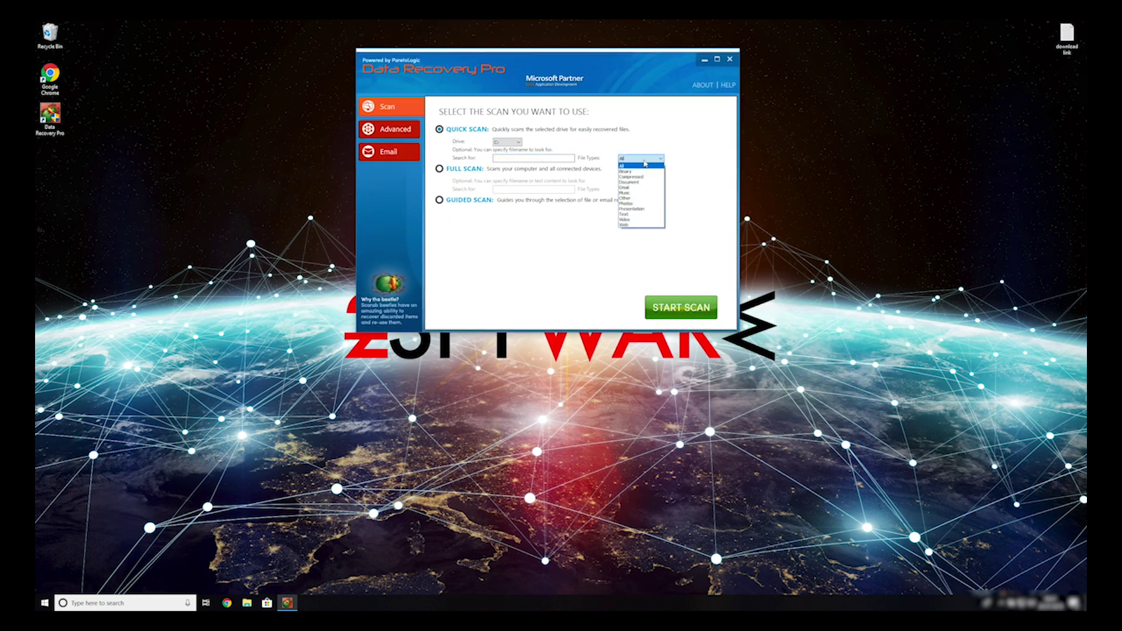
left_click(482, 171)
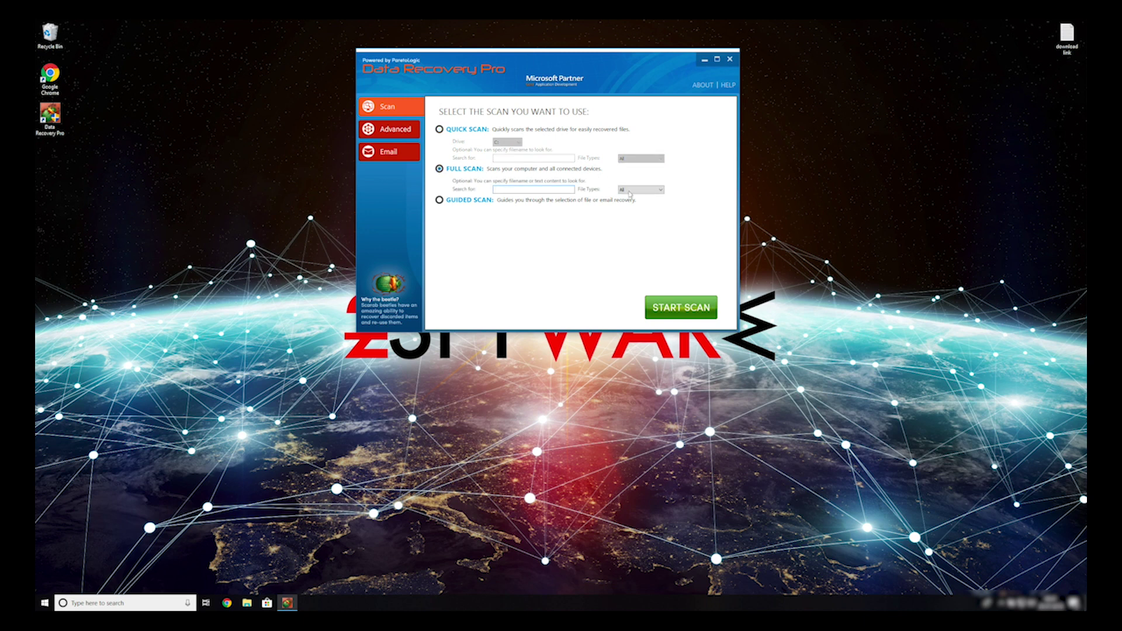
left_click(470, 131)
left_click(682, 308)
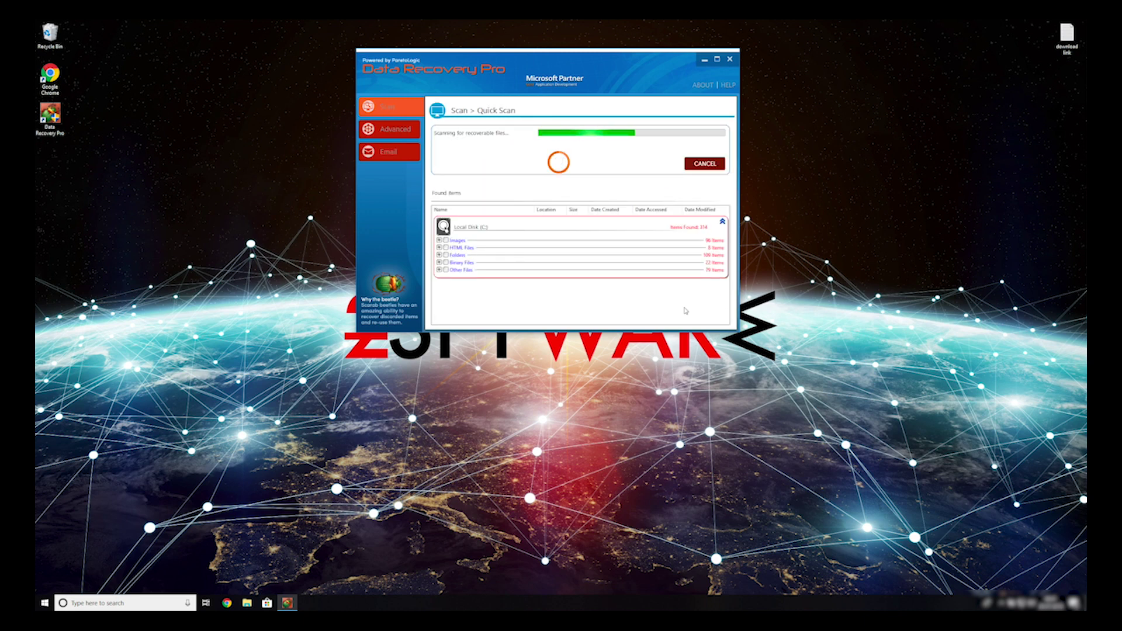